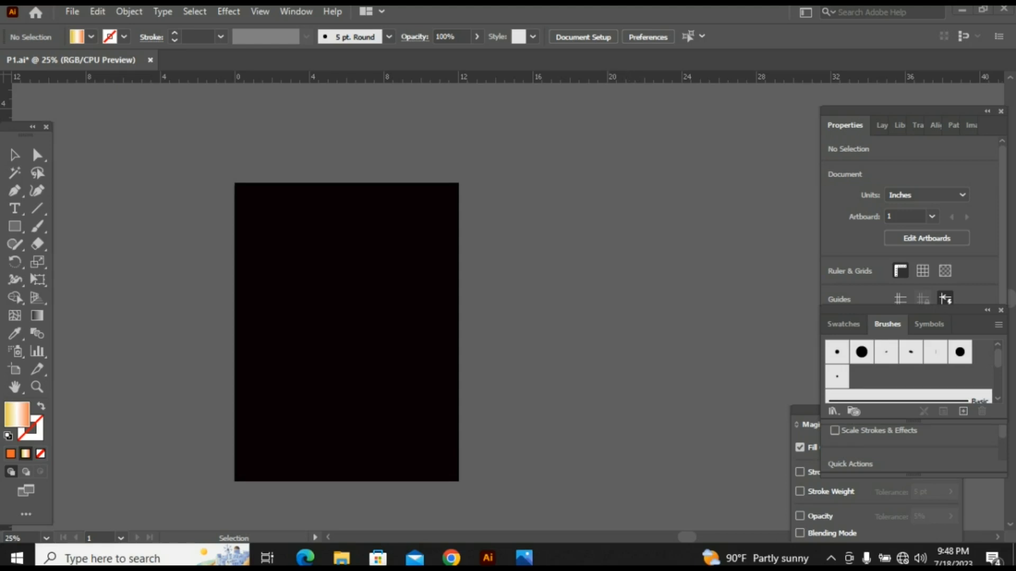
# Create a point text reading NEVER, about 126 pt in size, beside the black artboard
pyautogui.press('t')
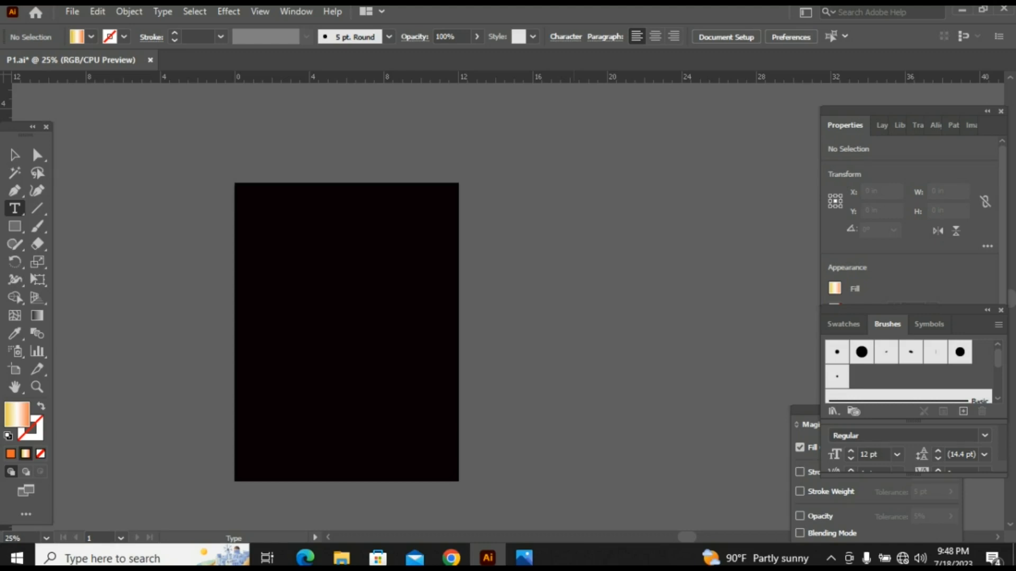
pyautogui.click(574, 280)
pyautogui.press('ctrl')
pyautogui.moveTo(591, 282); pyautogui.dragTo(671, 343)
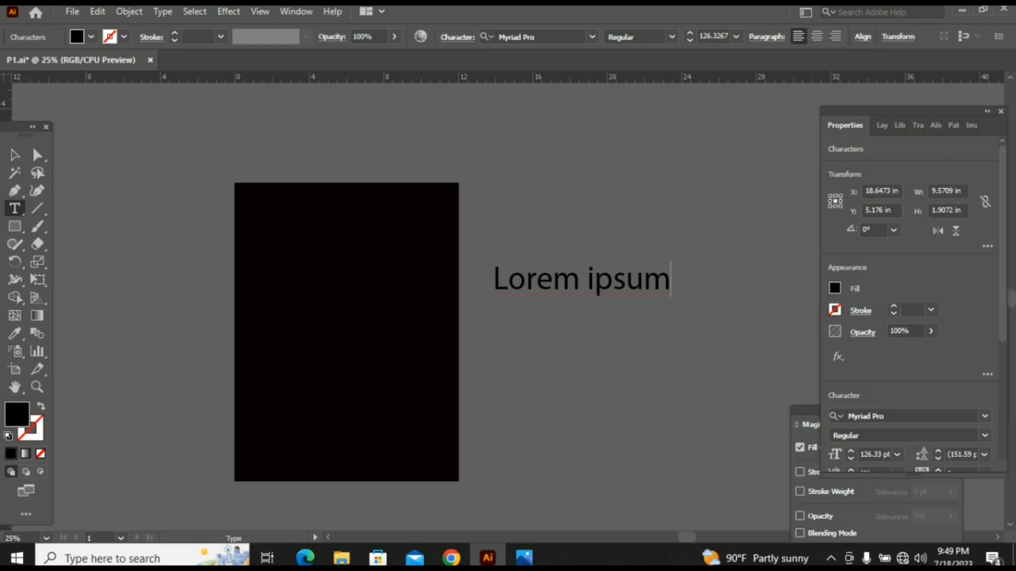
pyautogui.press('BackSpace')
pyautogui.press('BackSpace')
pyautogui.press('BackSpace')
pyautogui.press('BackSpace')
pyautogui.press('BackSpace')
pyautogui.press('BackSpace')
pyautogui.press('BackSpace')
pyautogui.press('BackSpace')
pyautogui.press('BackSpace')
pyautogui.press('BackSpace')
pyautogui.press('BackSpace')
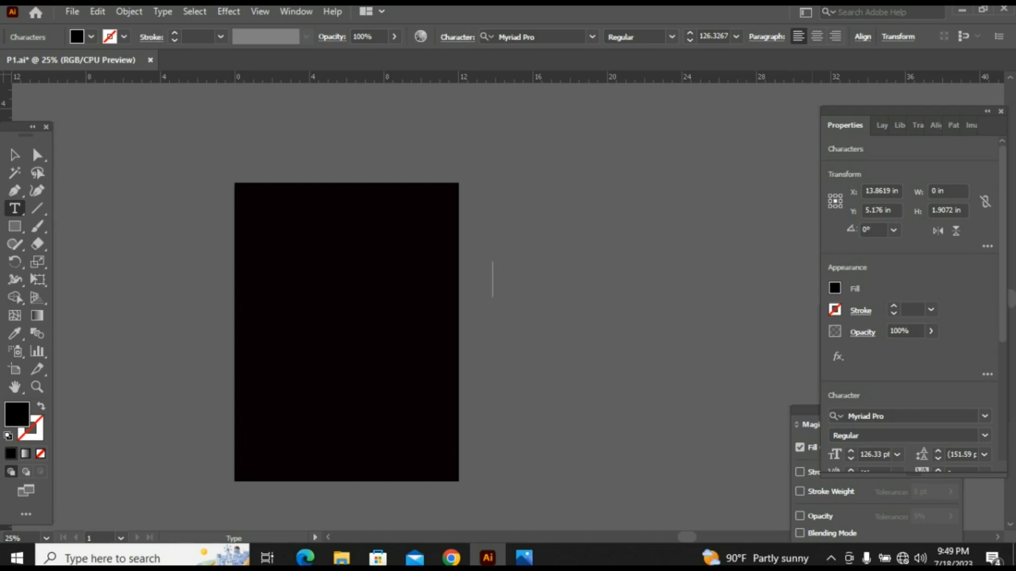
pyautogui.write('NEVER')
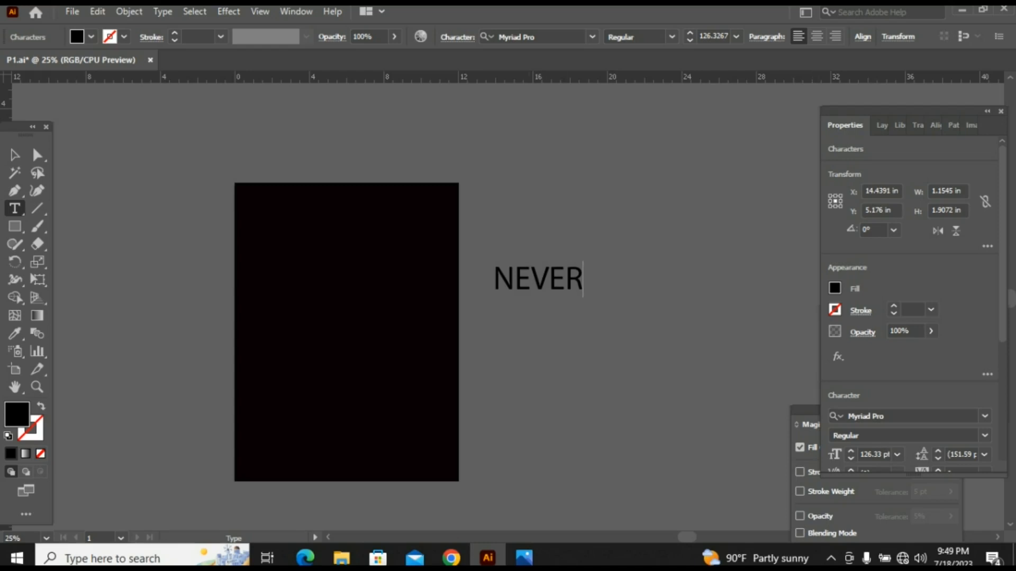
# Add two separate 72 pt texts below NEVER, one reading GIVE and the other reading UP
pyautogui.click(527, 362)
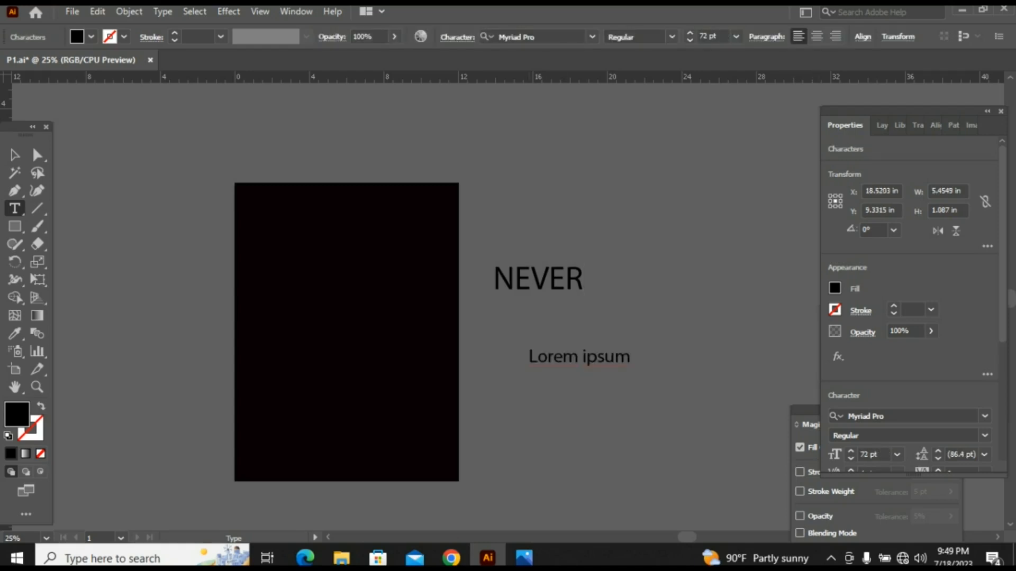
pyautogui.write('GIVE')
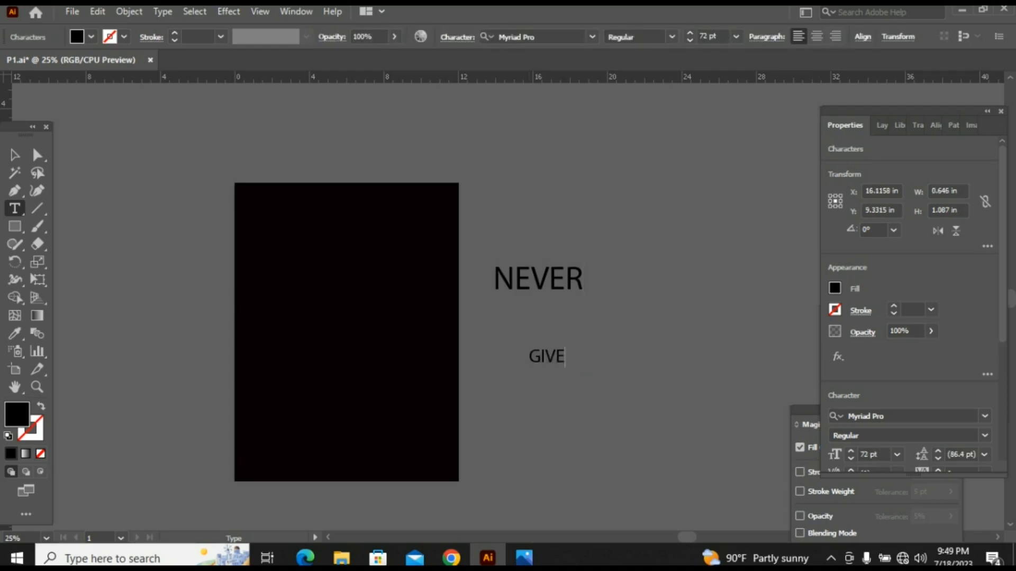
pyautogui.click(519, 421)
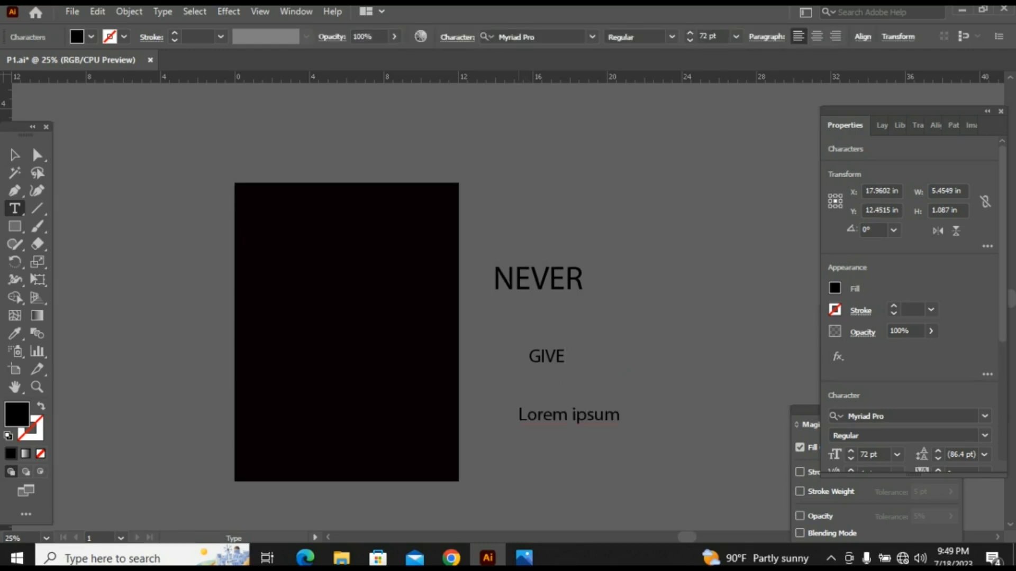
pyautogui.write('UP')
pyautogui.press('Escape')
# Set the font of all three words to Montserrat Bold
pyautogui.moveTo(497, 234); pyautogui.dragTo(613, 449)
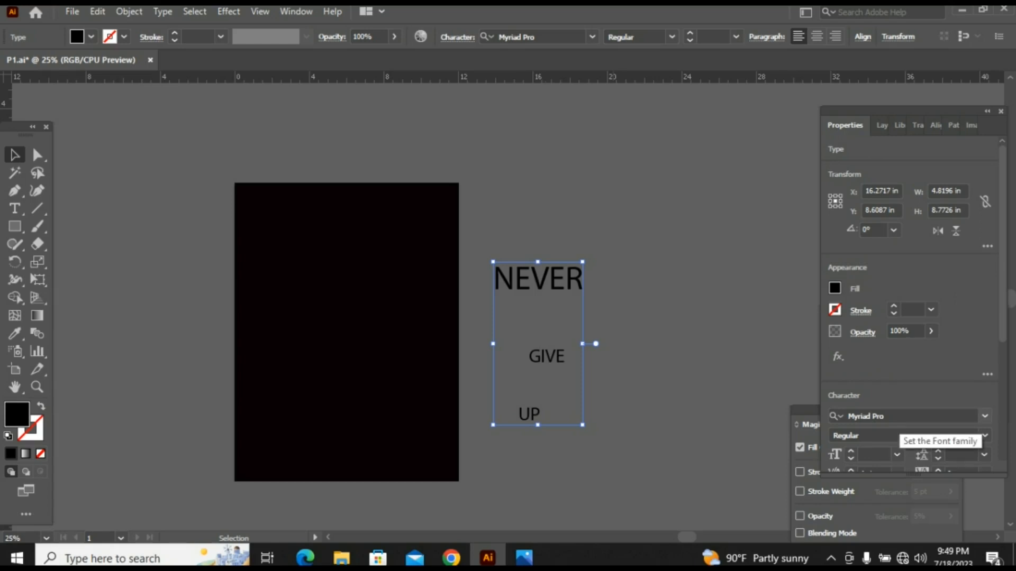
pyautogui.click(985, 416)
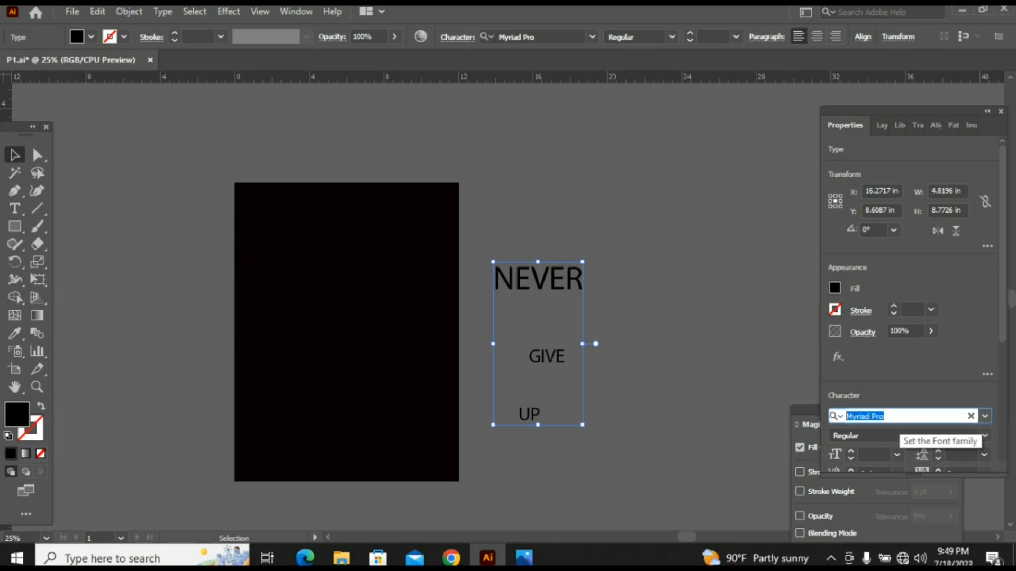
pyautogui.write('MONT')
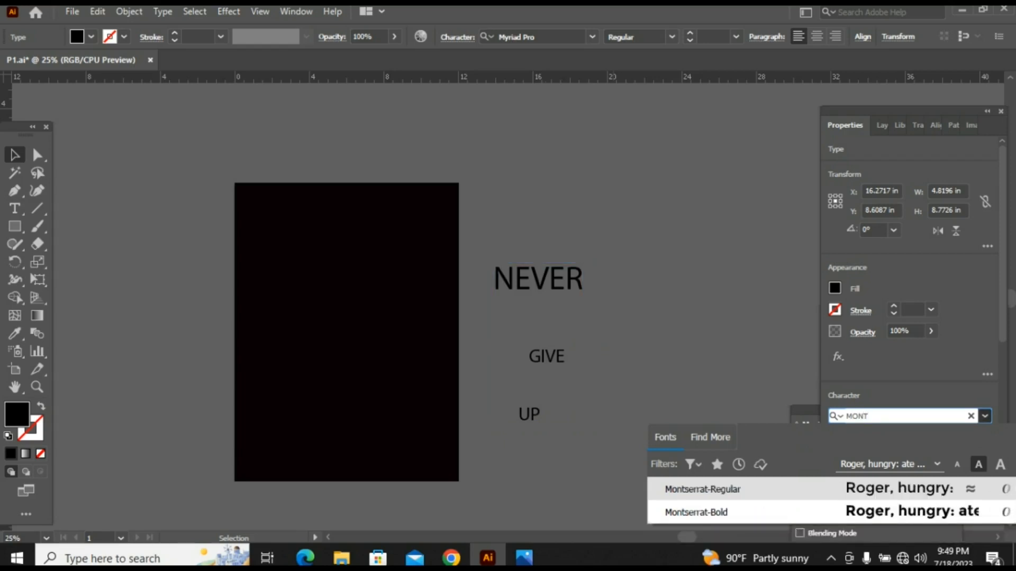
pyautogui.press('Down')
pyautogui.press('Return')
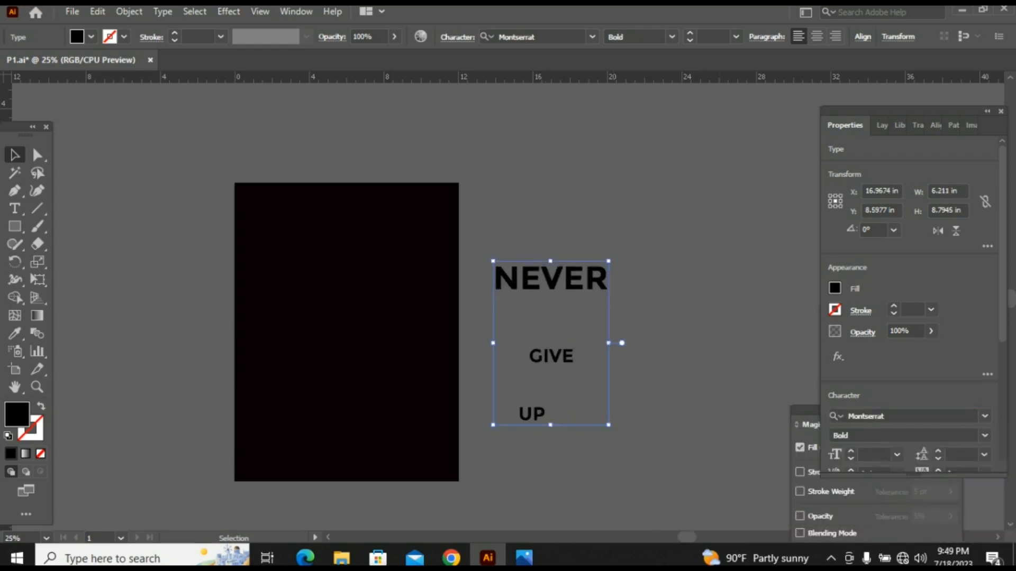
# Convert the words NEVER, GIVE and UP to outlines and fill them with white
pyautogui.click(674, 233)
pyautogui.moveTo(494, 245); pyautogui.dragTo(591, 464)
pyautogui.rightClick(558, 212)
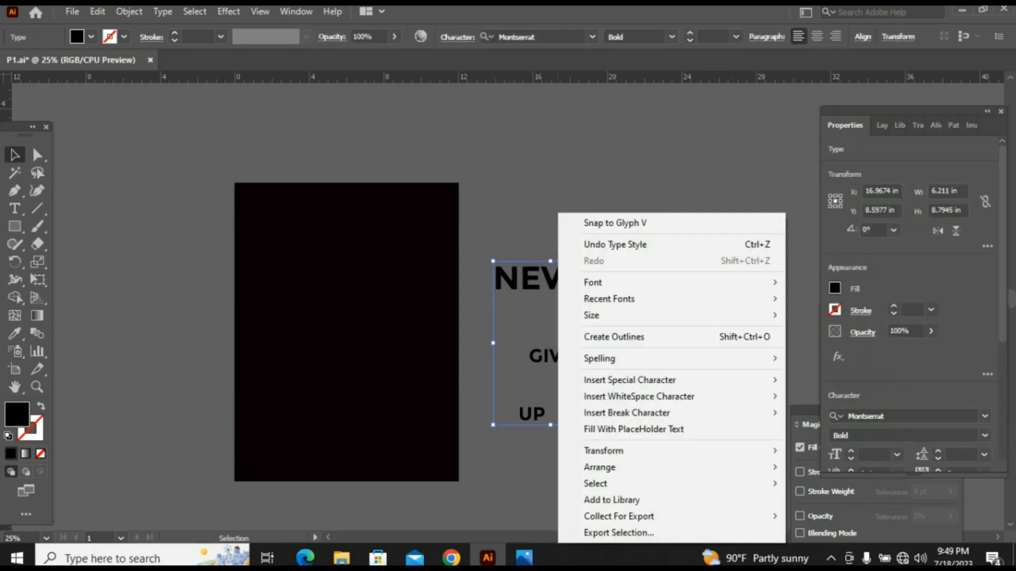
pyautogui.click(598, 337)
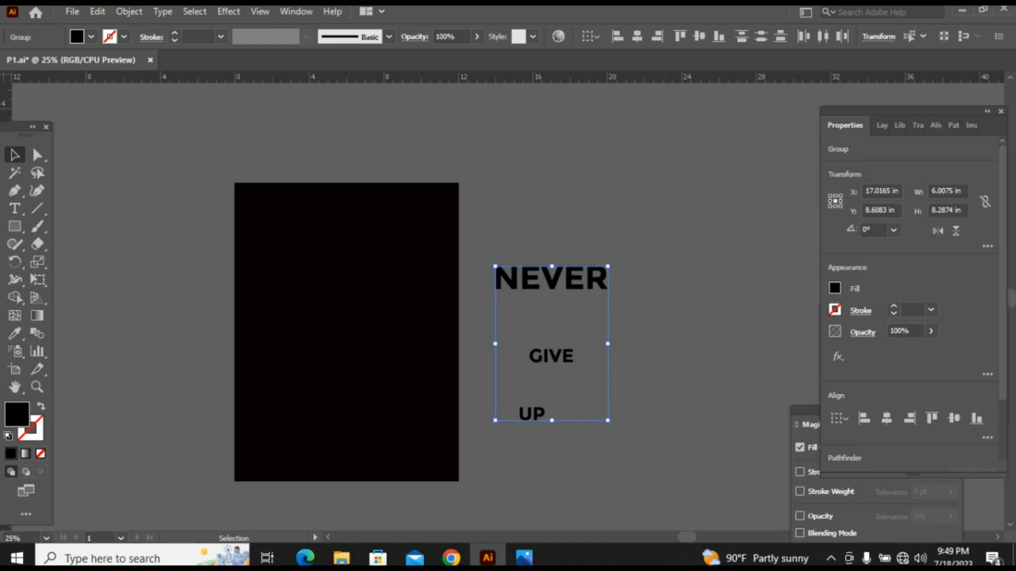
pyautogui.click(835, 287)
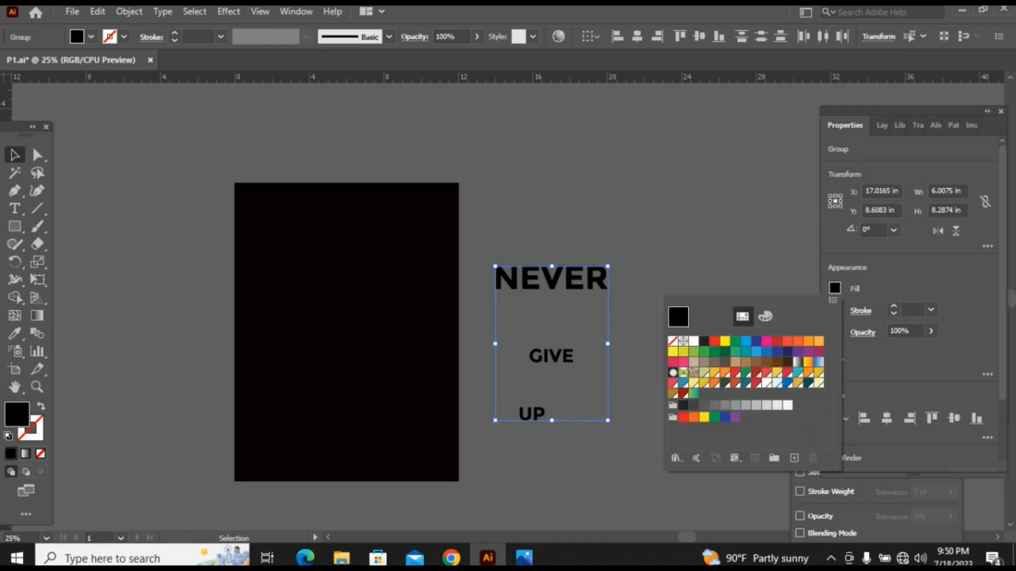
pyautogui.click(694, 341)
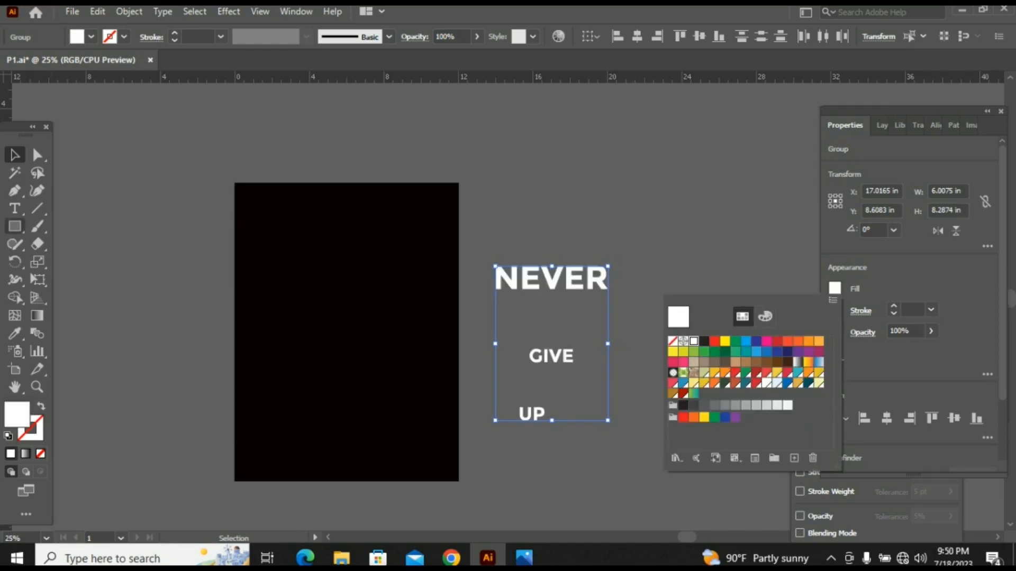
# Center the word NEVER horizontally on the artboard and scale it proportionally to about 8.15 in wide
pyautogui.click(552, 281)
pyautogui.click(637, 36)
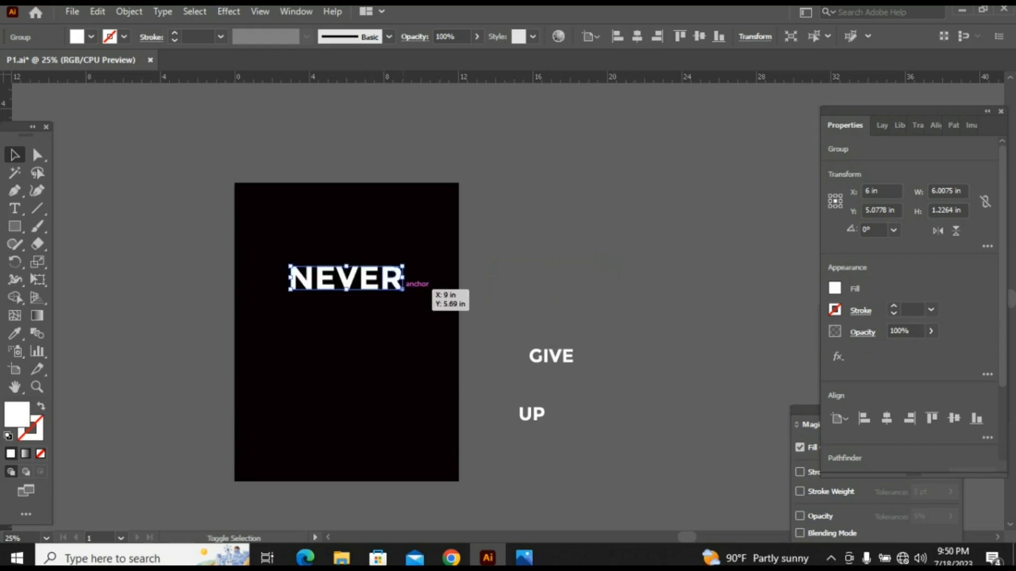
pyautogui.moveTo(403, 289); pyautogui.dragTo(424, 294)
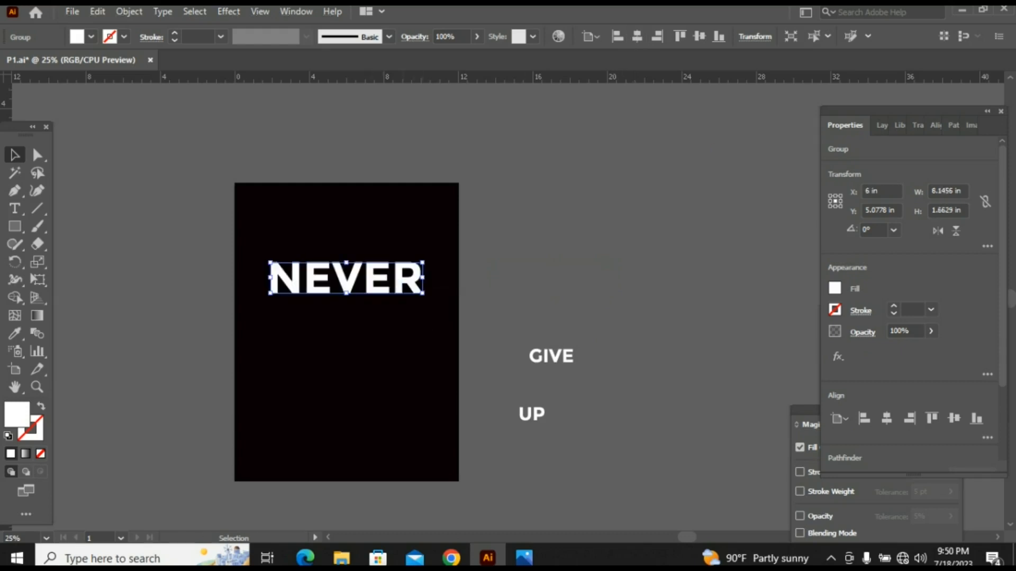
pyautogui.click(503, 294)
# Ungroup the outlined word NEVER into separate letters
pyautogui.hotkey('ctrl', '=')
pyautogui.hotkey('ctrl', '=')
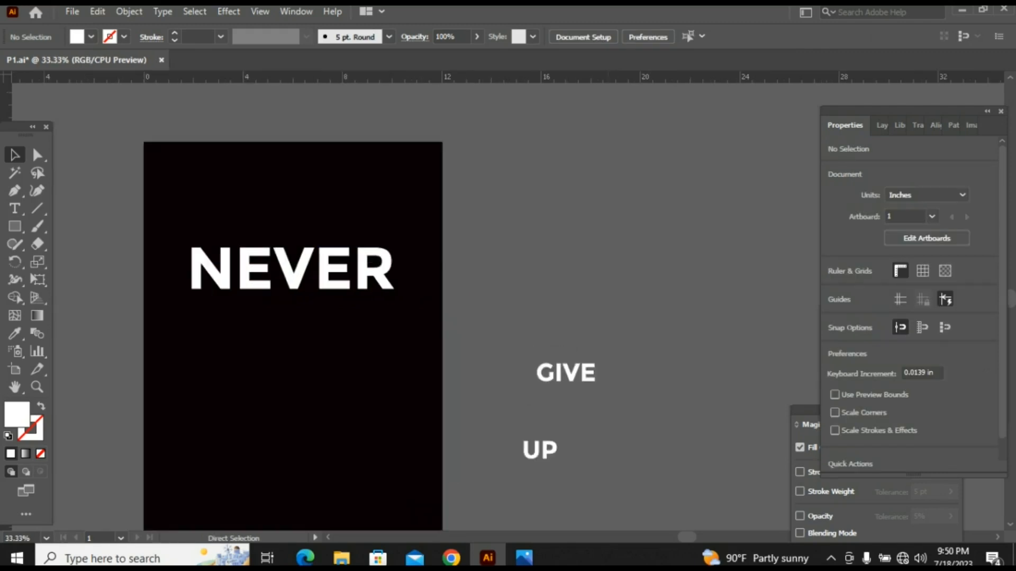
pyautogui.hotkey('ctrl', '=')
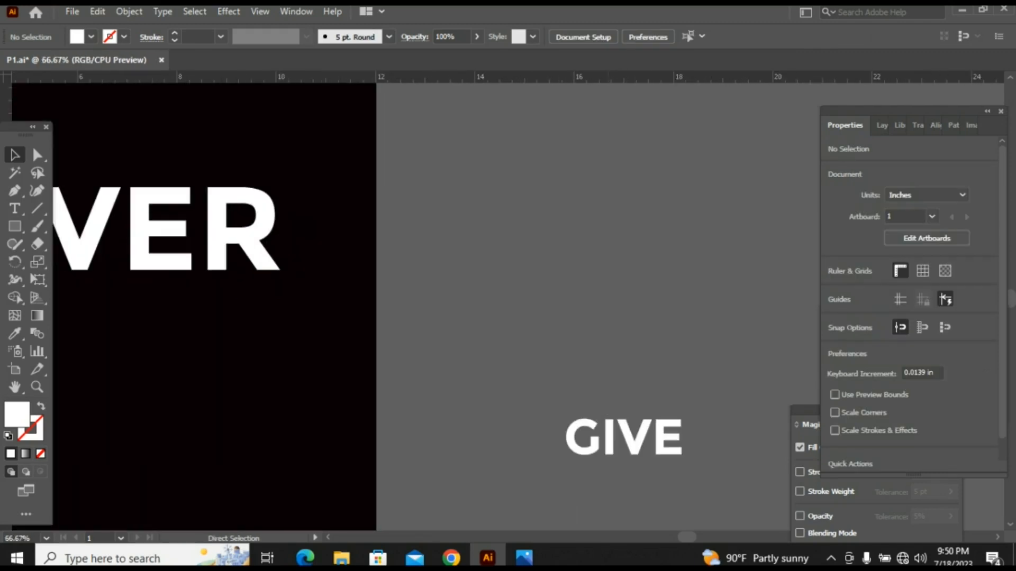
pyautogui.moveTo(687, 537); pyautogui.dragTo(672, 537)
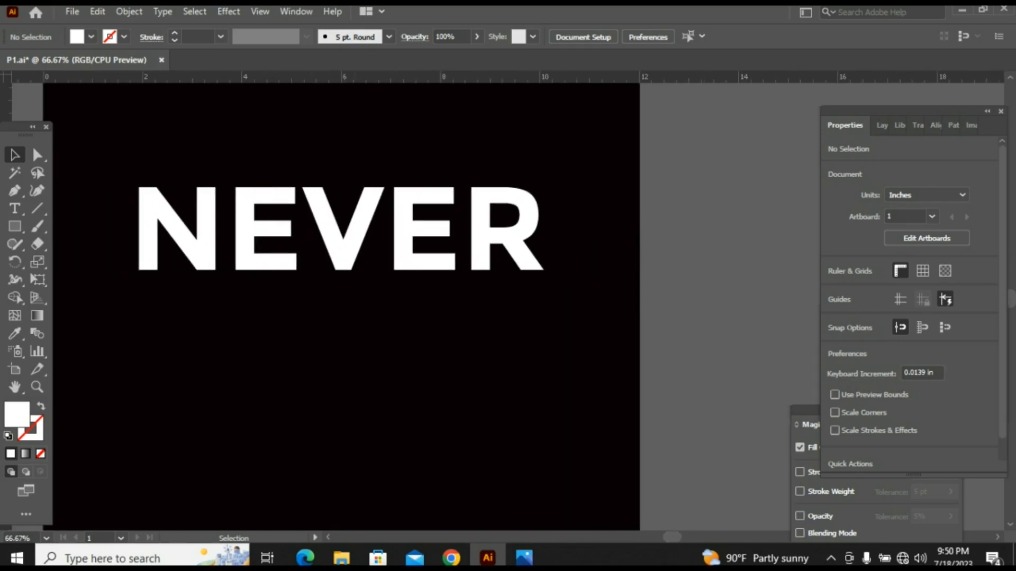
pyautogui.click(203, 263)
pyautogui.rightClick(201, 261)
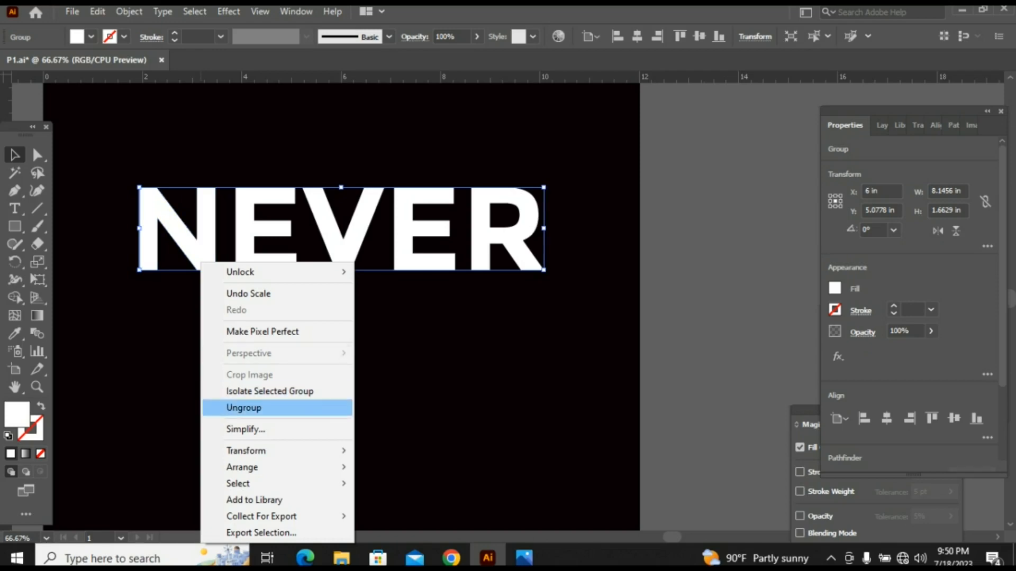
pyautogui.click(244, 407)
pyautogui.click(313, 339)
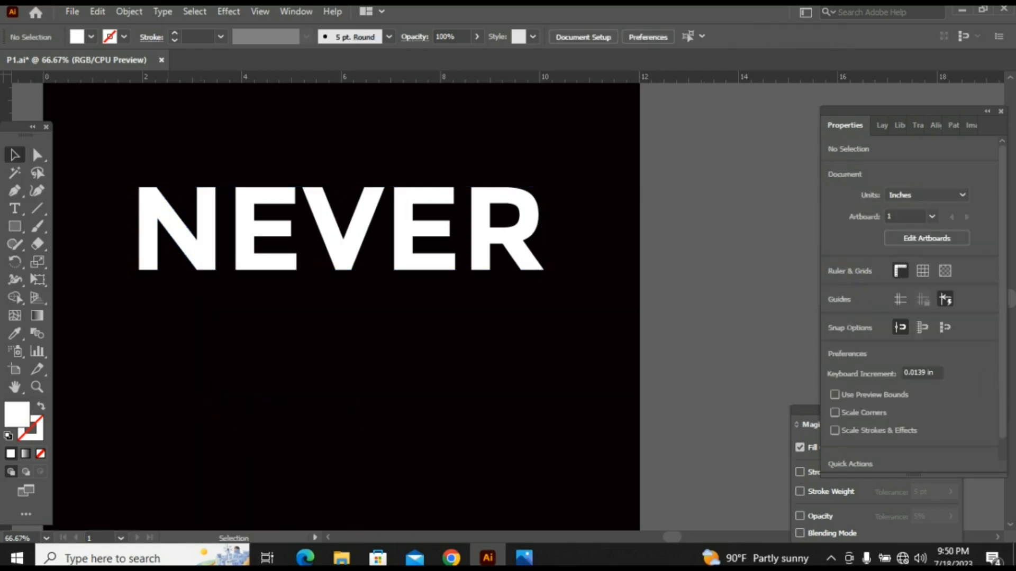
pyautogui.click(204, 249)
pyautogui.click(222, 339)
# Draw a thin rectangle, about 1.11 by 0.03 in, across the lower left leg of the N and subtract it from the letter
pyautogui.click(15, 227)
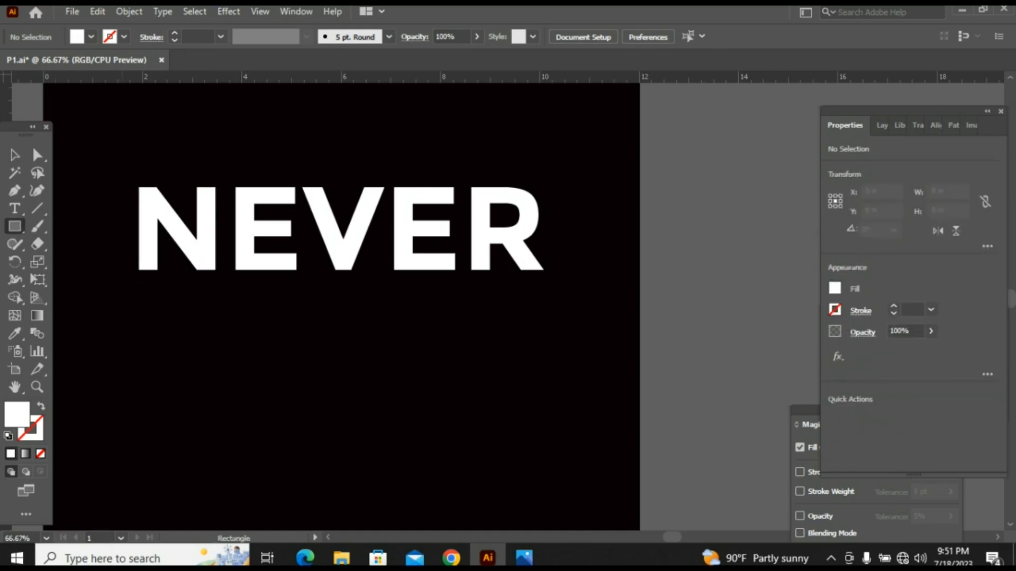
pyautogui.moveTo(122, 255); pyautogui.dragTo(177, 255)
pyautogui.press('v')
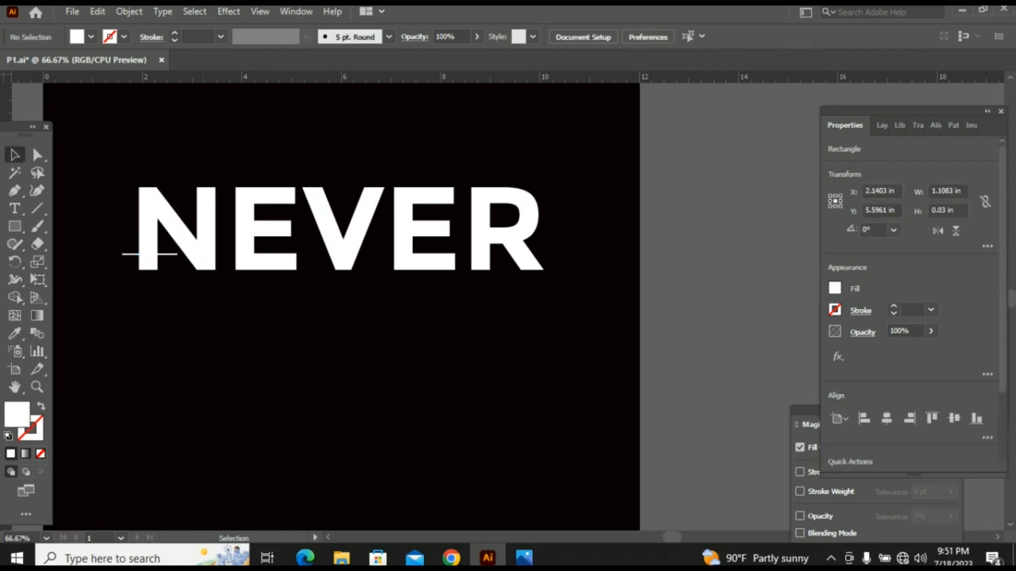
pyautogui.moveTo(103, 168); pyautogui.dragTo(218, 321)
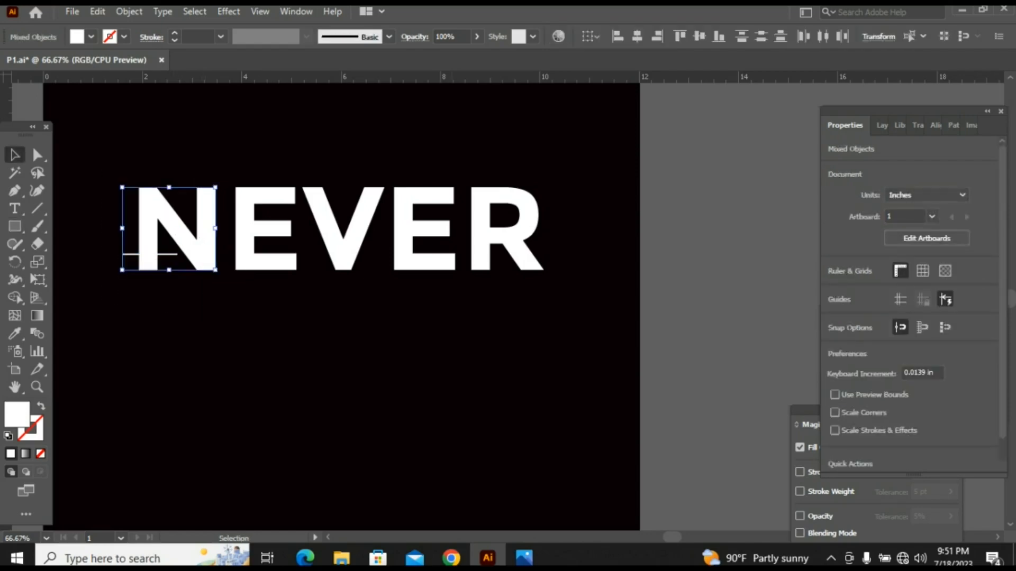
pyautogui.click(953, 125)
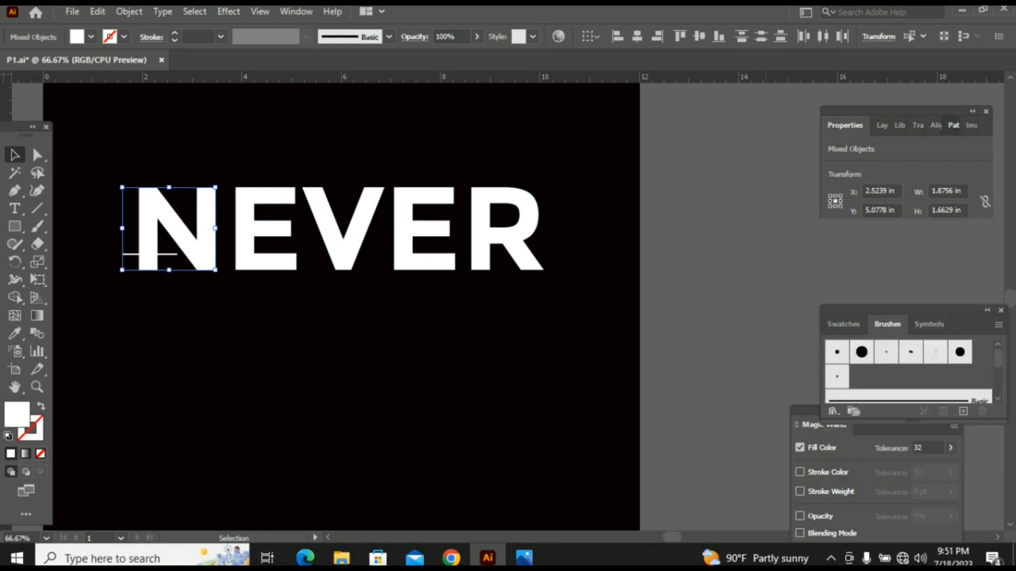
pyautogui.click(861, 165)
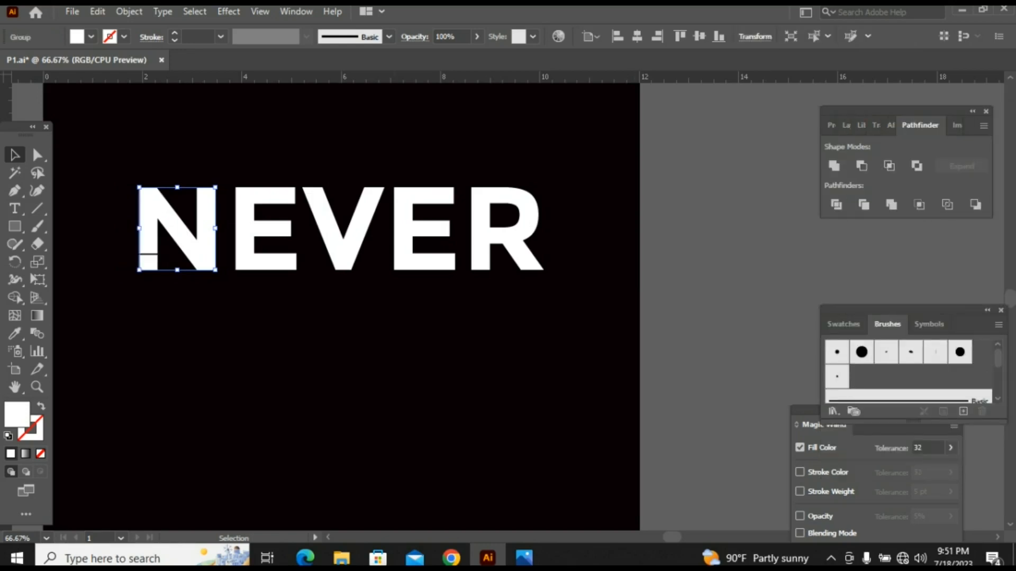
# Ungroup the cut letter N into its separate pieces
pyautogui.rightClick(150, 262)
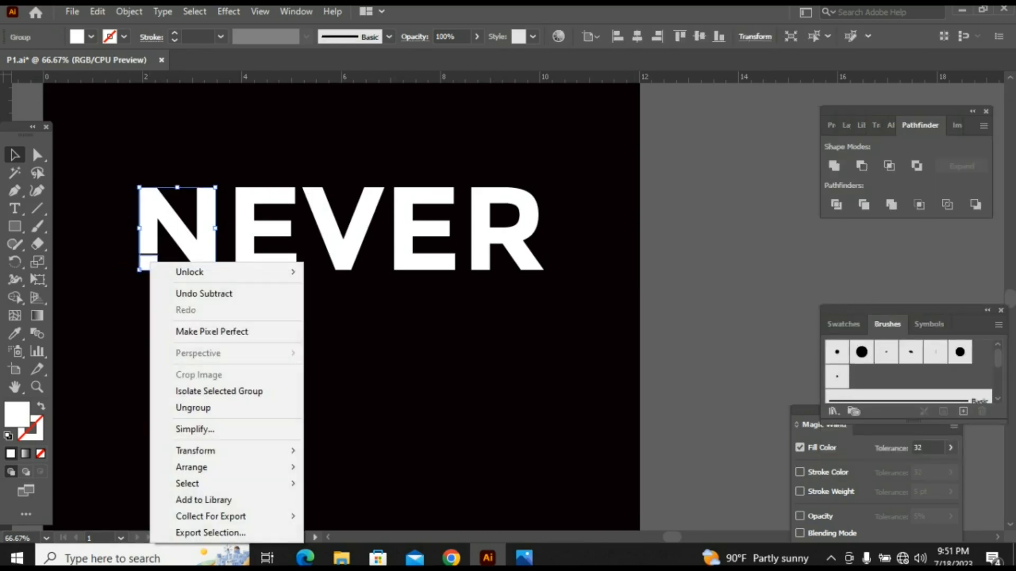
pyautogui.click(193, 408)
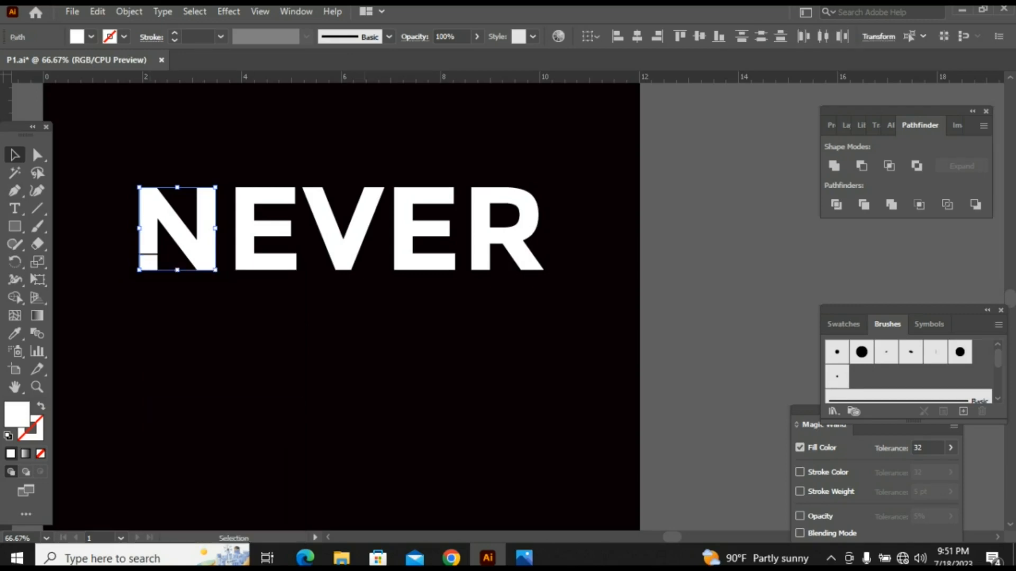
pyautogui.click(194, 407)
# Stretch the cut-off bottom piece of the N's left leg downward and merge it with the letter using Shape Builder
pyautogui.click(148, 262)
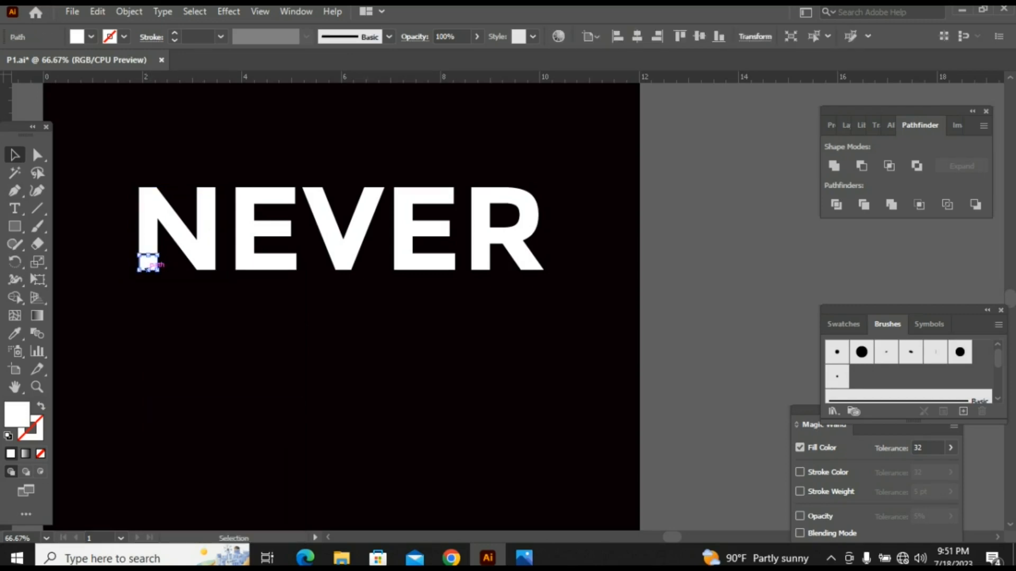
pyautogui.moveTo(148, 271); pyautogui.dragTo(148, 420)
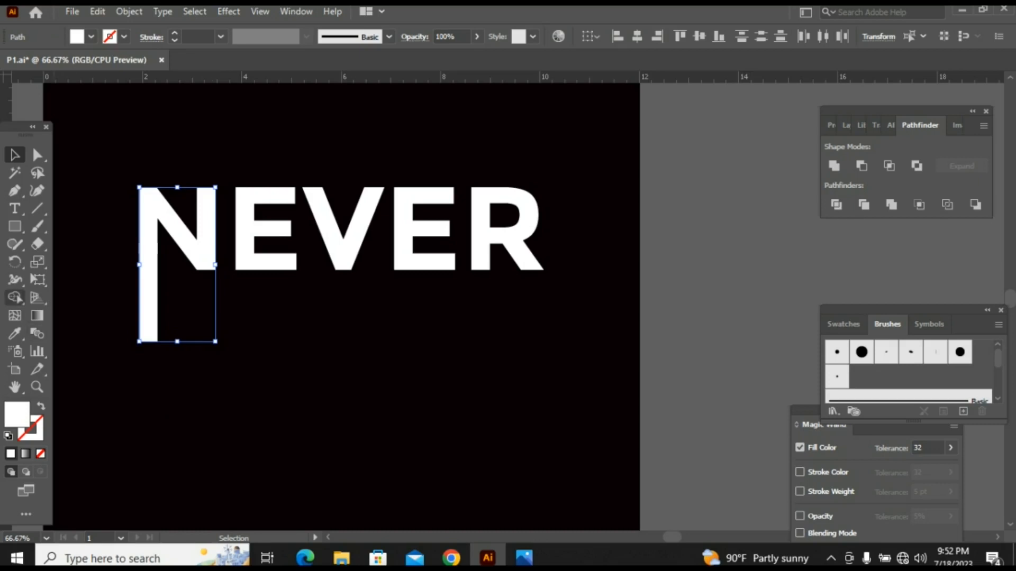
pyautogui.click(15, 297)
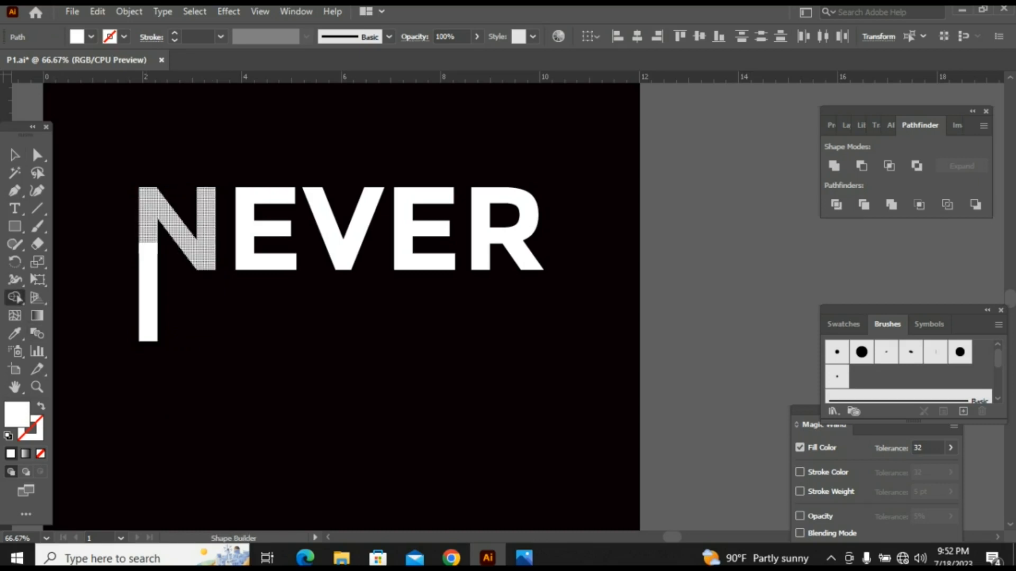
pyautogui.moveTo(146, 226); pyautogui.dragTo(146, 280)
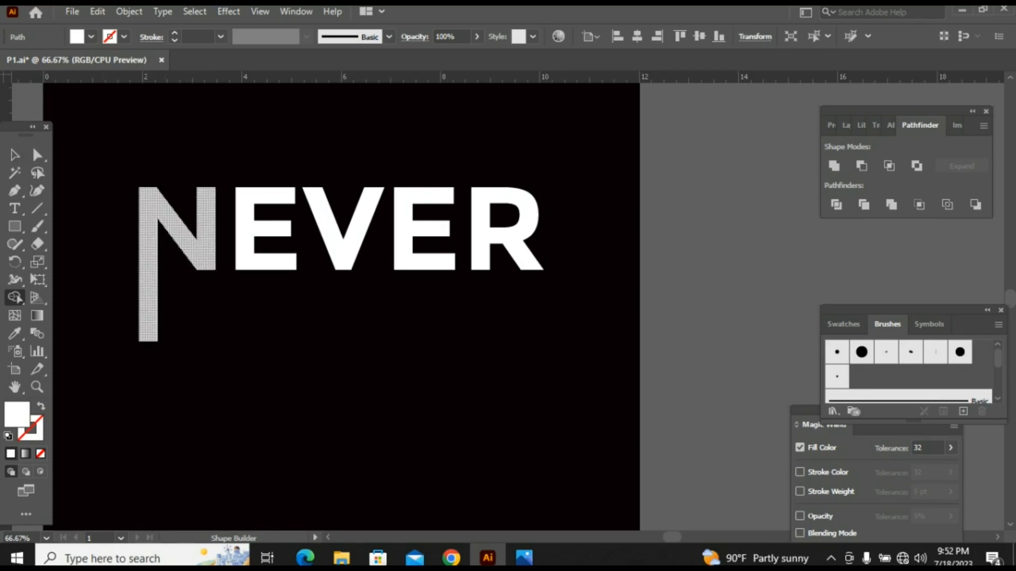
# Draw a thin horizontal rectangle across the N's extended left leg, just below the other letters
pyautogui.moveTo(111, 289); pyautogui.dragTo(221, 290)
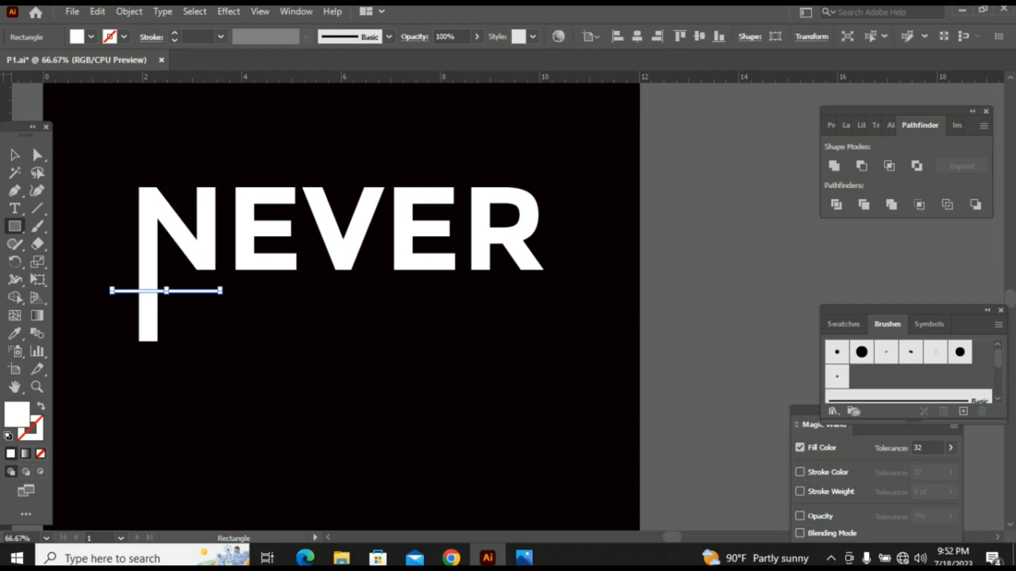
pyautogui.click(15, 155)
pyautogui.click(233, 328)
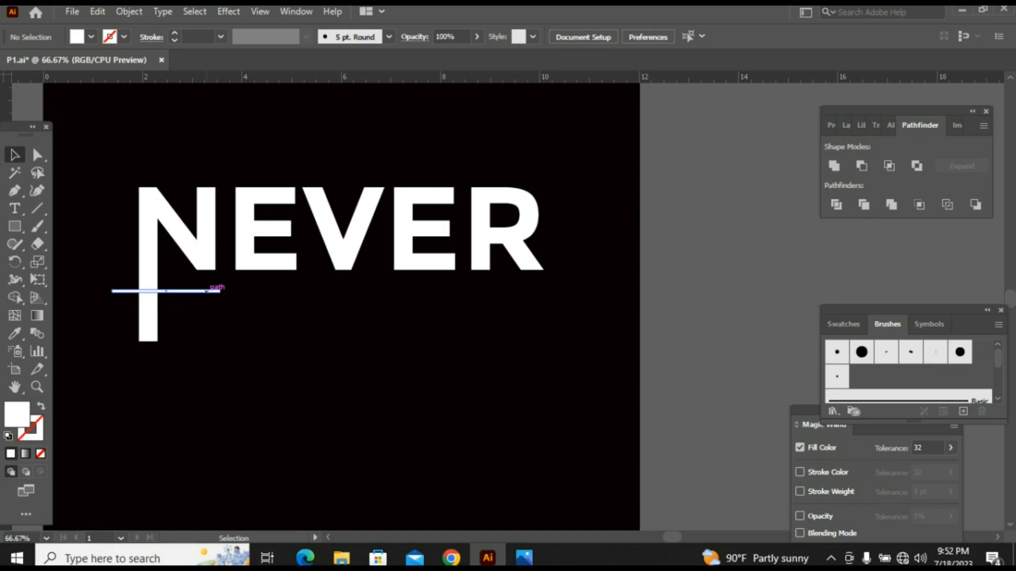
# Copy the thin rectangle slightly downward and repeat the copy until six evenly spaced bars cross the N's extended left leg
pyautogui.moveTo(206, 291); pyautogui.dragTo(207, 300)
pyautogui.press('ctrl')
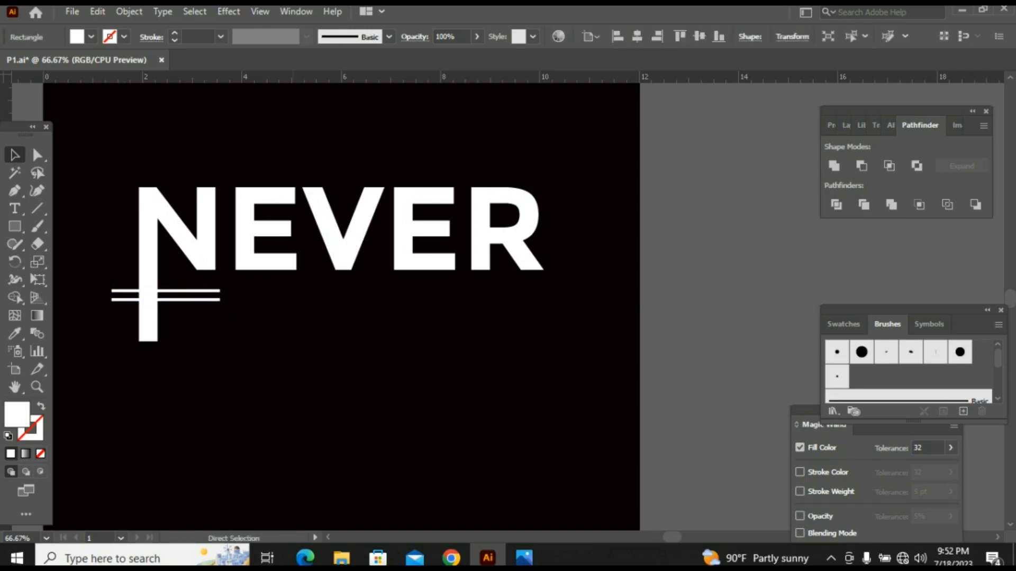
pyautogui.hotkey('ctrl', 'd')
pyautogui.hotkey('ctrl', 'd')
pyautogui.hotkey('ctrl', 'd')
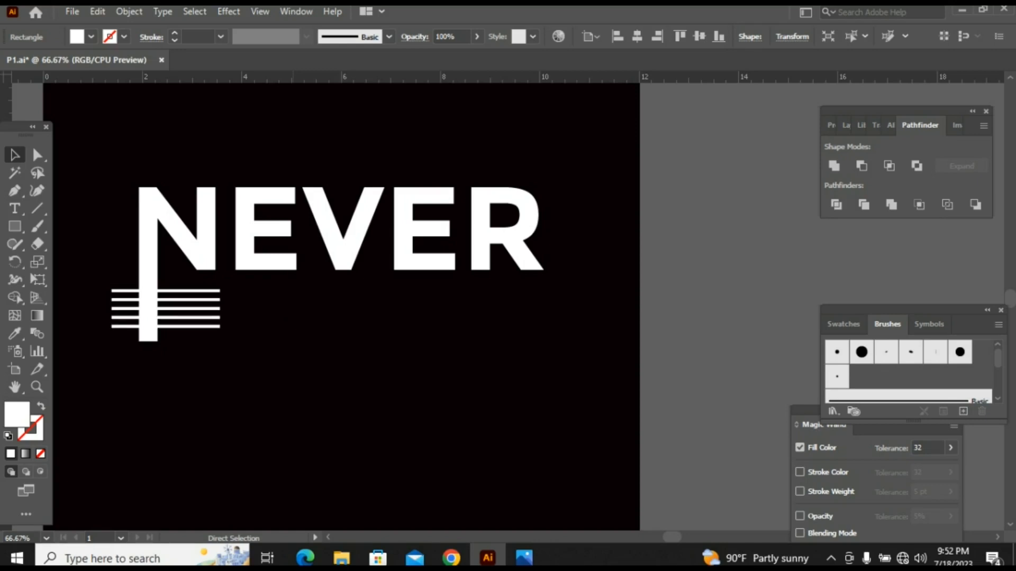
pyautogui.hotkey('ctrl', 'd')
pyautogui.hotkey('ctrl', 'shift', 'a')
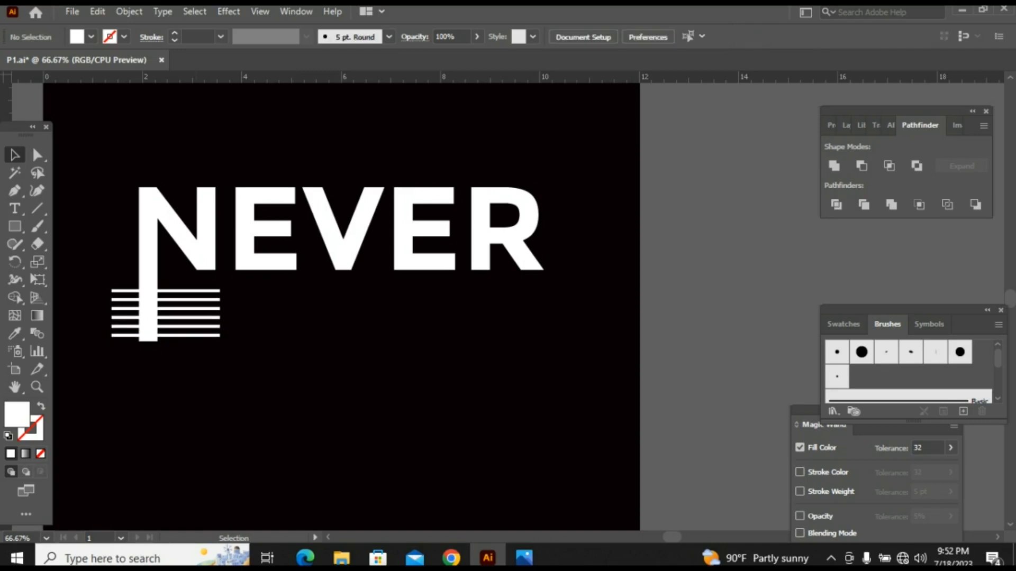
# Subtract the six horizontal bars from the N to cut its extended leg into stripes
pyautogui.moveTo(110, 184); pyautogui.dragTo(224, 408)
pyautogui.click(861, 166)
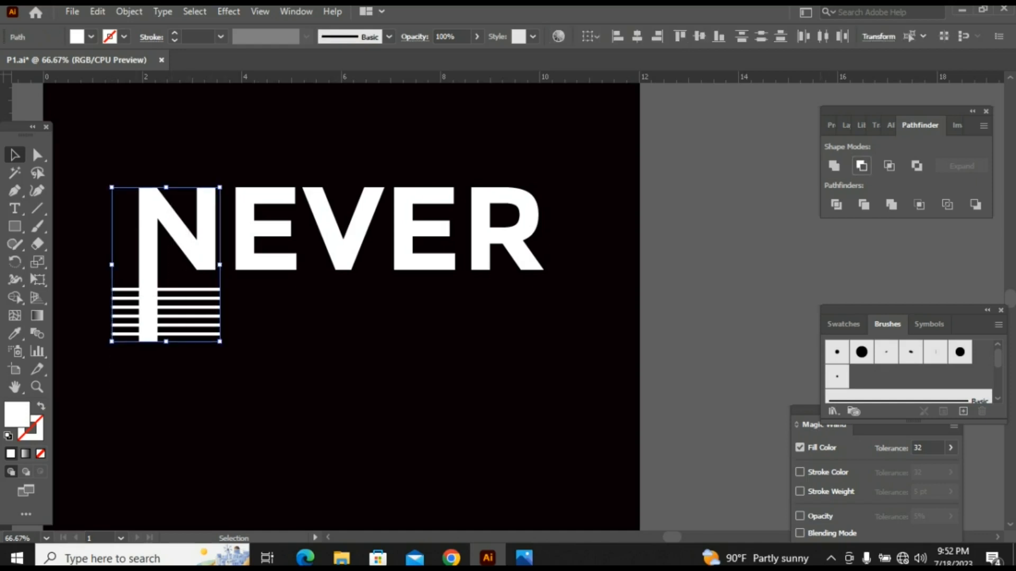
pyautogui.click(724, 222)
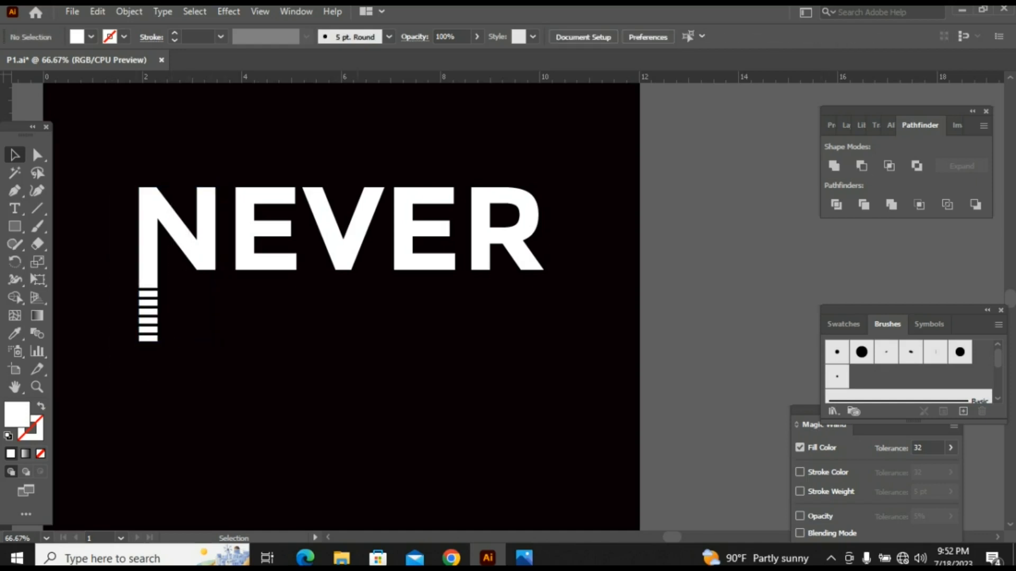
# Move the word GIVE under NEVER, directly beside the N's striped leg, and ungroup its letters
pyautogui.scroll(-3, 741, 238)
pyautogui.moveTo(928, 282); pyautogui.dragTo(394, 197)
pyautogui.scroll(5, 341, 265)
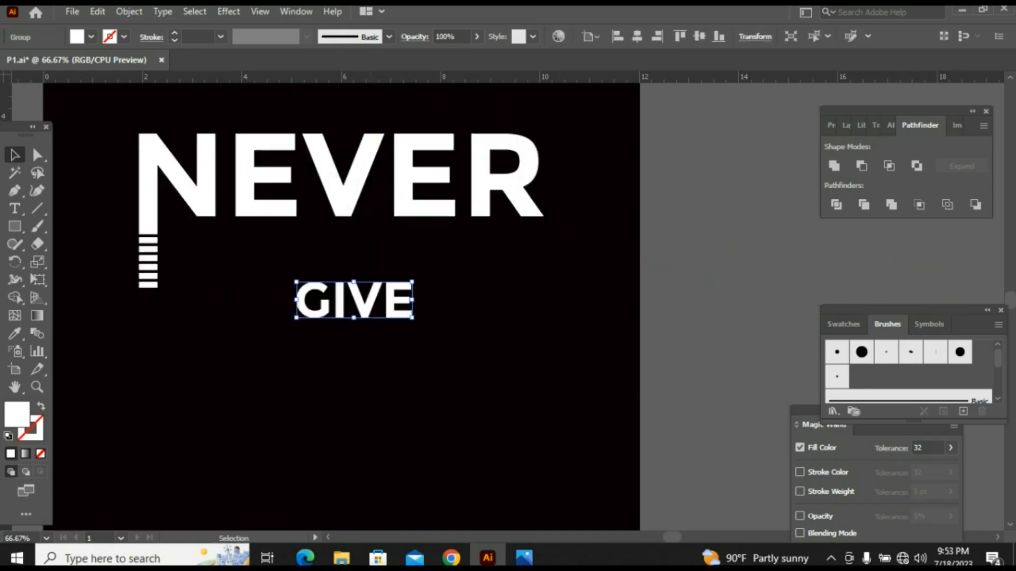
pyautogui.scroll(1, 341, 264)
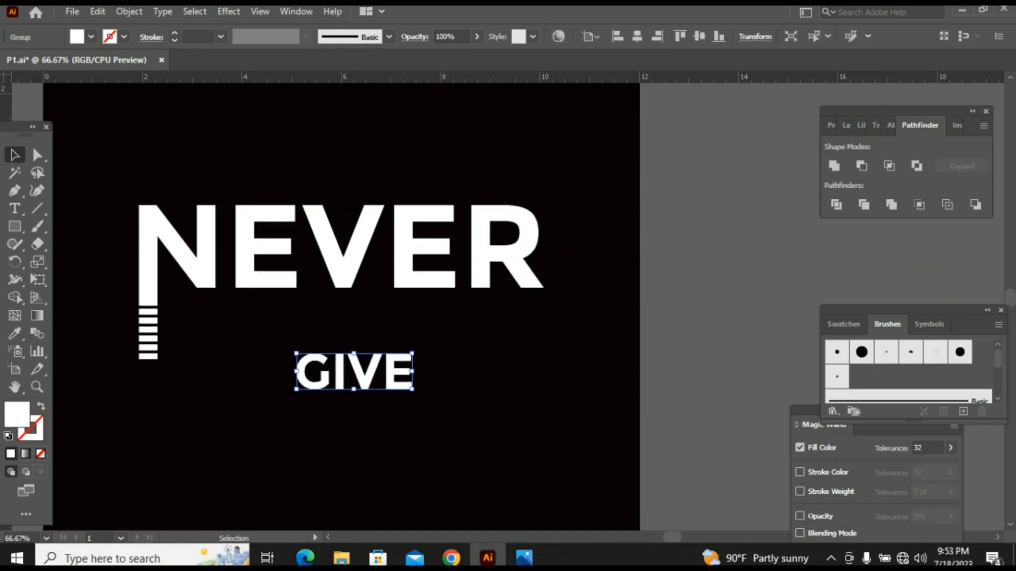
pyautogui.moveTo(401, 382); pyautogui.dragTo(271, 354)
pyautogui.rightClick(271, 357)
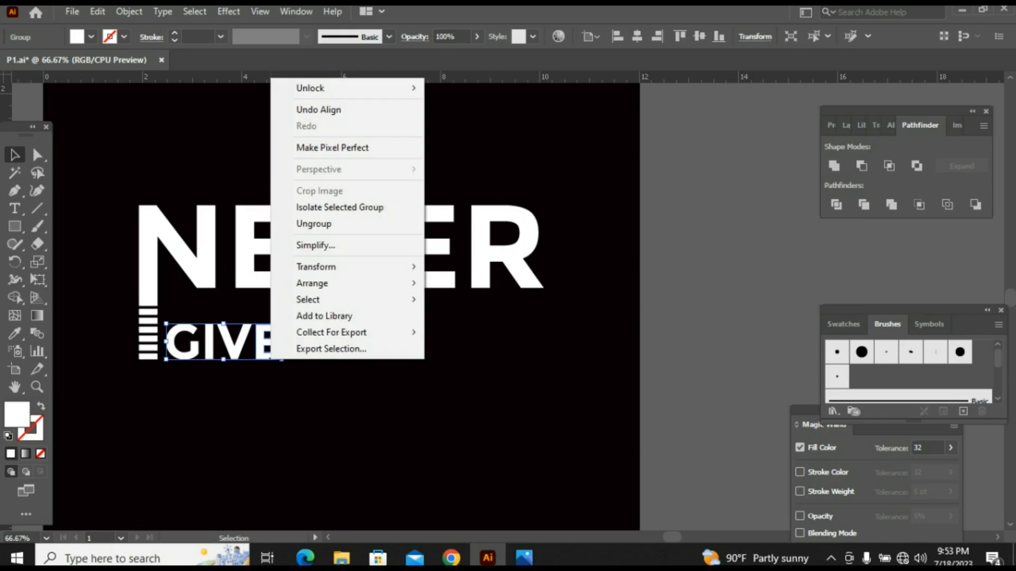
pyautogui.click(314, 224)
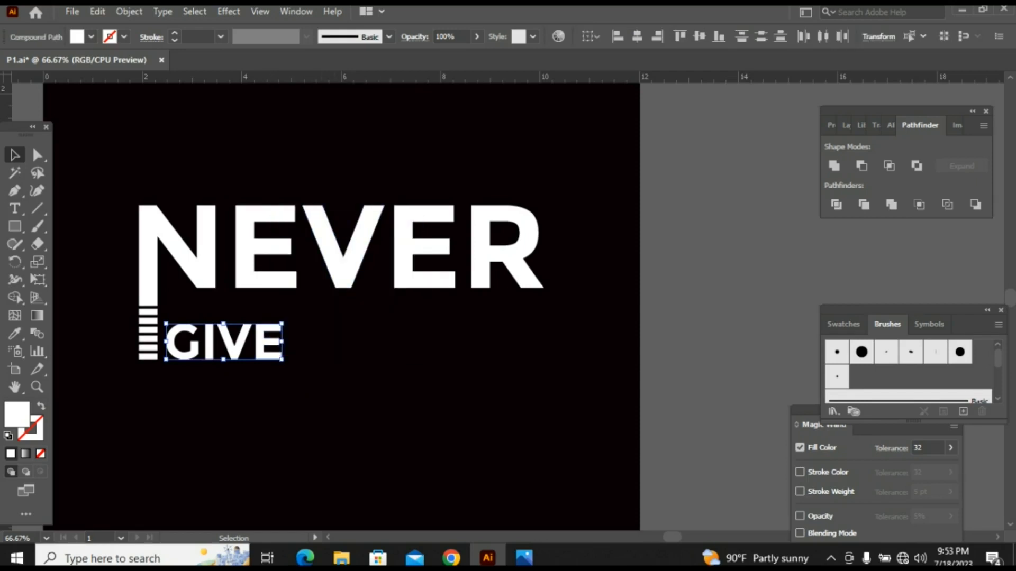
pyautogui.click(328, 338)
# Draw a thin vertical rectangle across the bottom arm of the E in GIVE and subtract it from the letter
pyautogui.press('m')
pyautogui.hotkey('ctrl', '=')
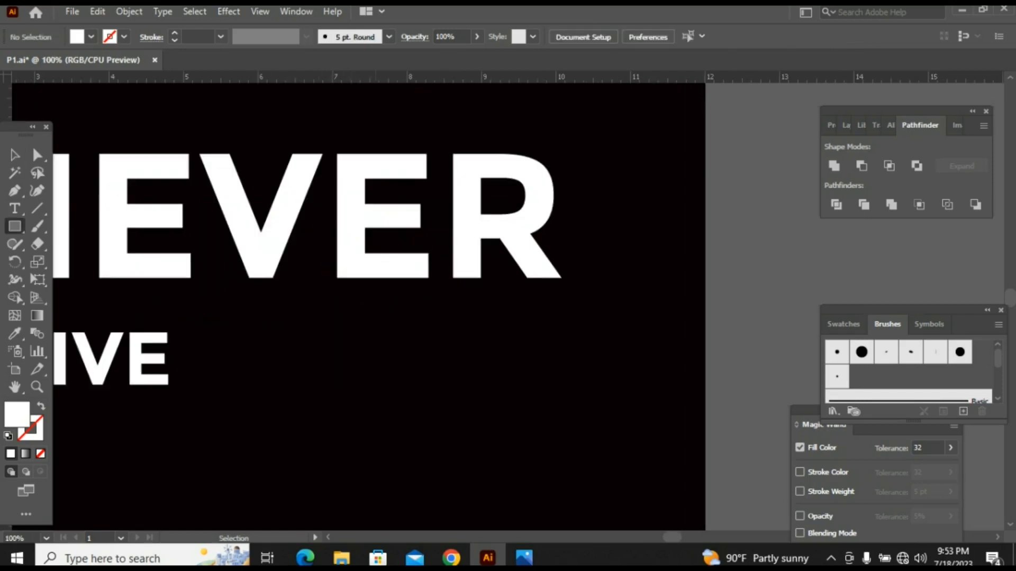
pyautogui.hotkey('ctrl', '=')
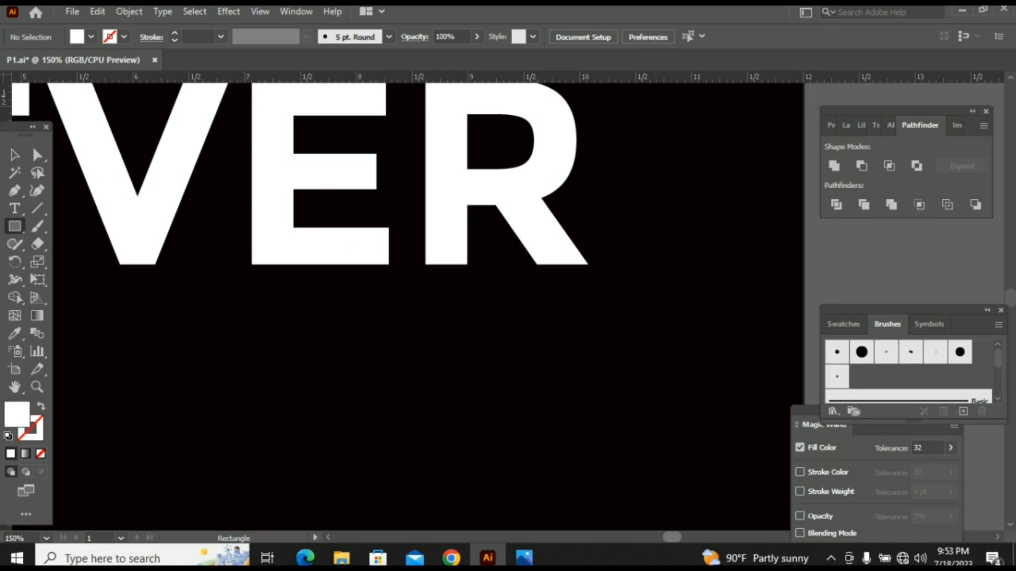
pyautogui.hscroll(-5, 402, 302)
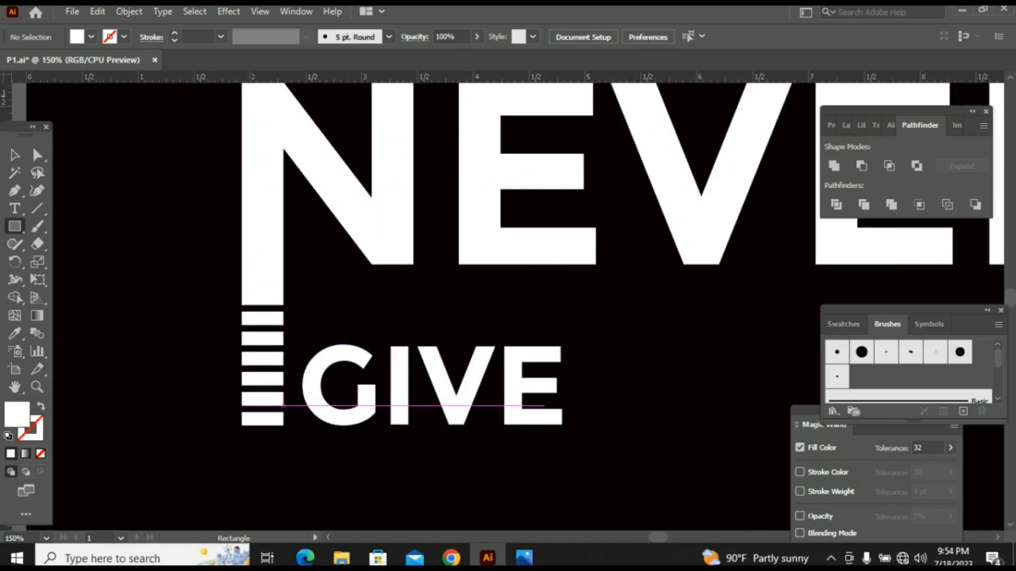
pyautogui.moveTo(544, 399); pyautogui.dragTo(547, 444)
pyautogui.press('v')
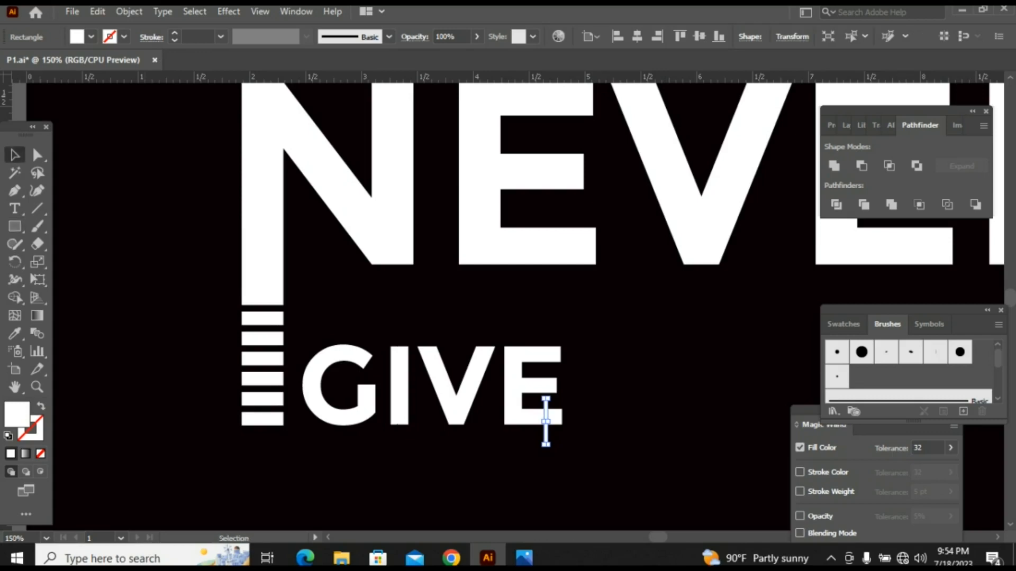
pyautogui.moveTo(529, 317); pyautogui.dragTo(575, 489)
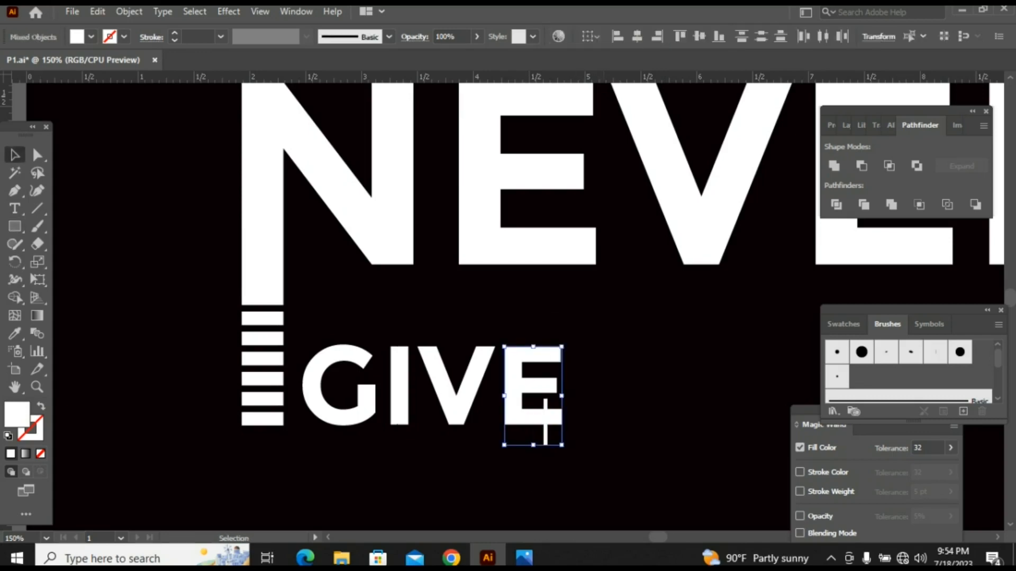
pyautogui.click(862, 166)
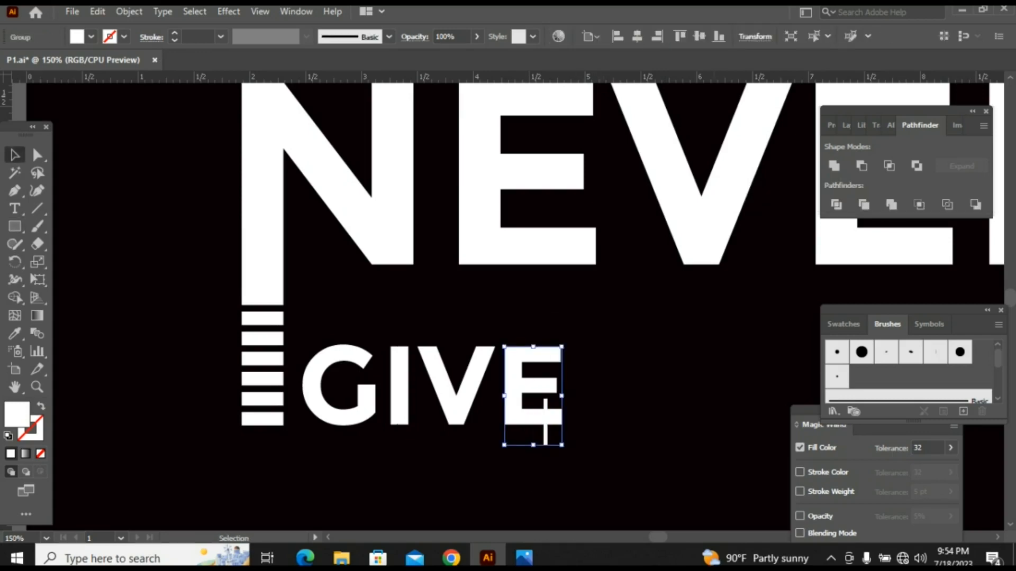
# Ungroup the cut E and stretch the cut-off end of its bottom arm rightward into a long bar below NEVER
pyautogui.moveTo(659, 538); pyautogui.dragTo(667, 537)
pyautogui.click(339, 370)
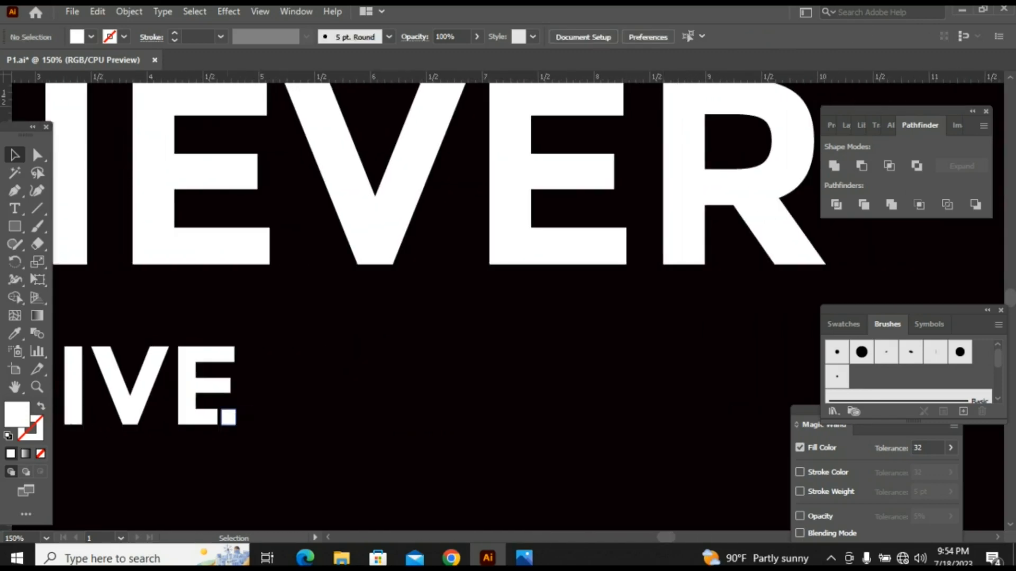
pyautogui.click(229, 416)
pyautogui.rightClick(229, 416)
pyautogui.click(271, 282)
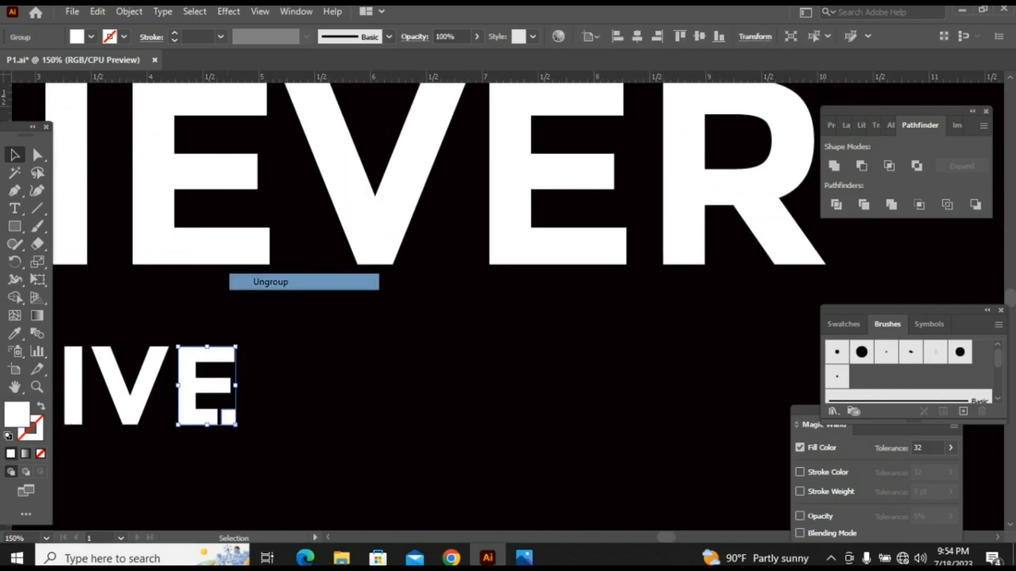
pyautogui.click(312, 339)
pyautogui.moveTo(234, 418); pyautogui.dragTo(762, 418)
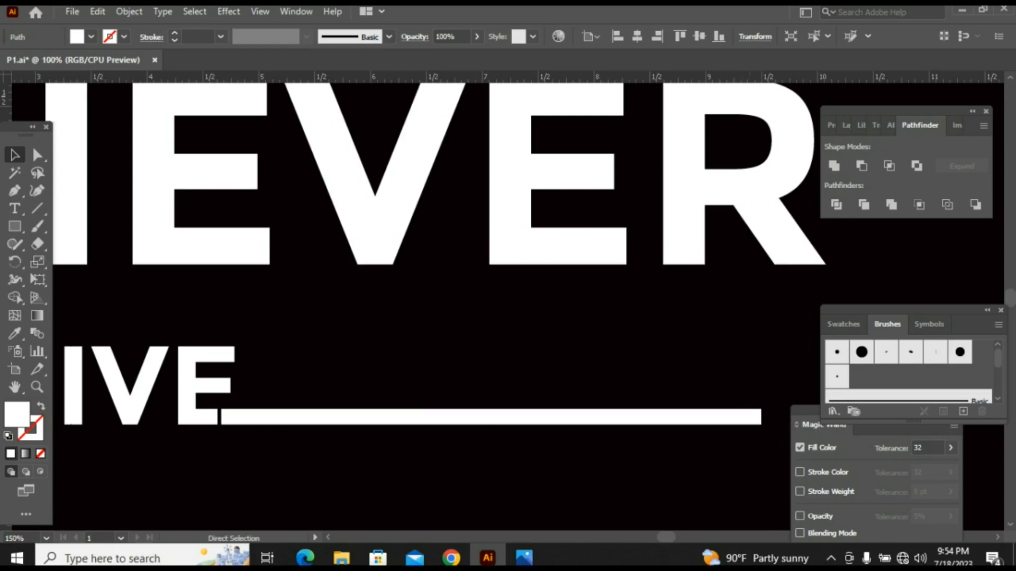
pyautogui.hotkey('ctrl', '-')
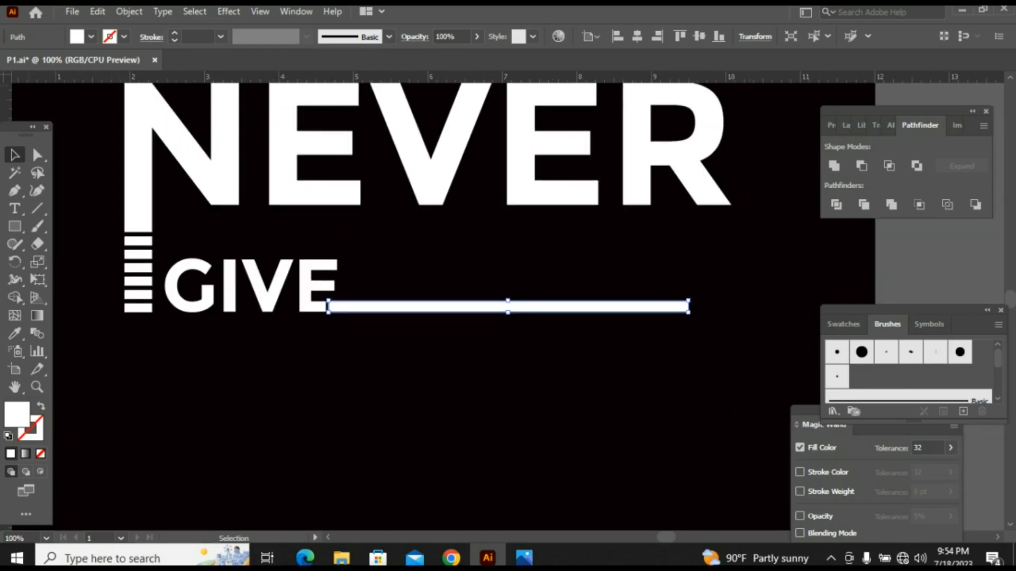
# Place the word UP at the end of the E's long bar, shortening the bar slightly so UP ends near the R
pyautogui.moveTo(723, 493); pyautogui.dragTo(516, 292)
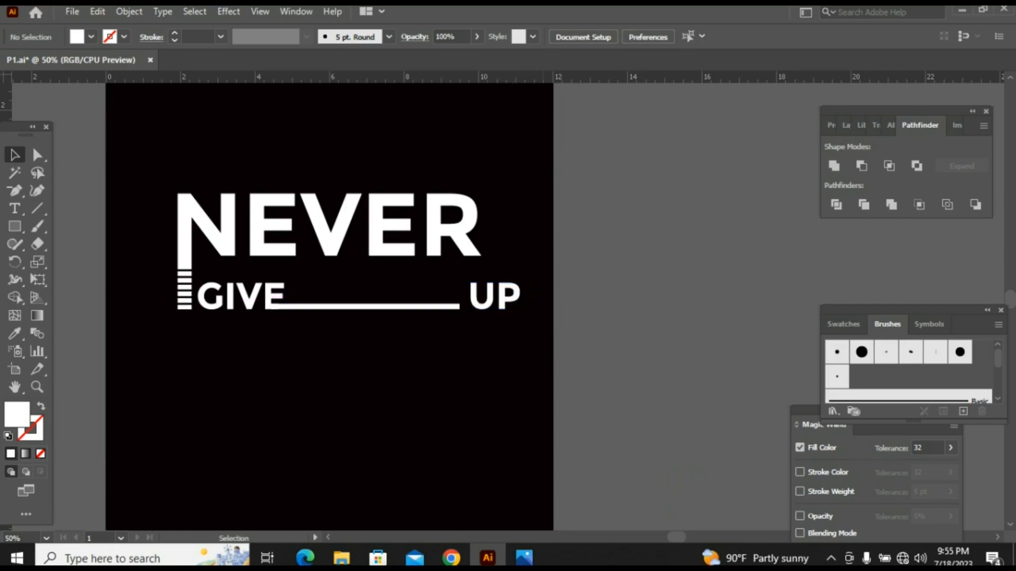
pyautogui.click(450, 306)
pyautogui.moveTo(459, 306); pyautogui.dragTo(441, 306)
pyautogui.click(460, 330)
pyautogui.moveTo(516, 293); pyautogui.dragTo(492, 297)
pyautogui.click(508, 344)
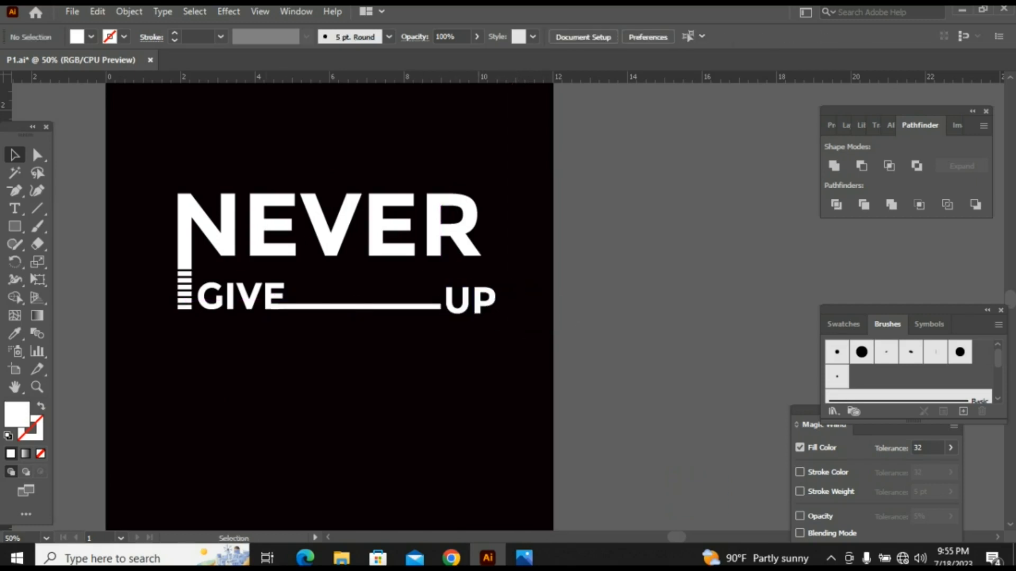
# Merge the long bar with the E of GIVE using Shape Builder
pyautogui.scroll(2, 198, 285)
pyautogui.moveTo(341, 268); pyautogui.dragTo(595, 370)
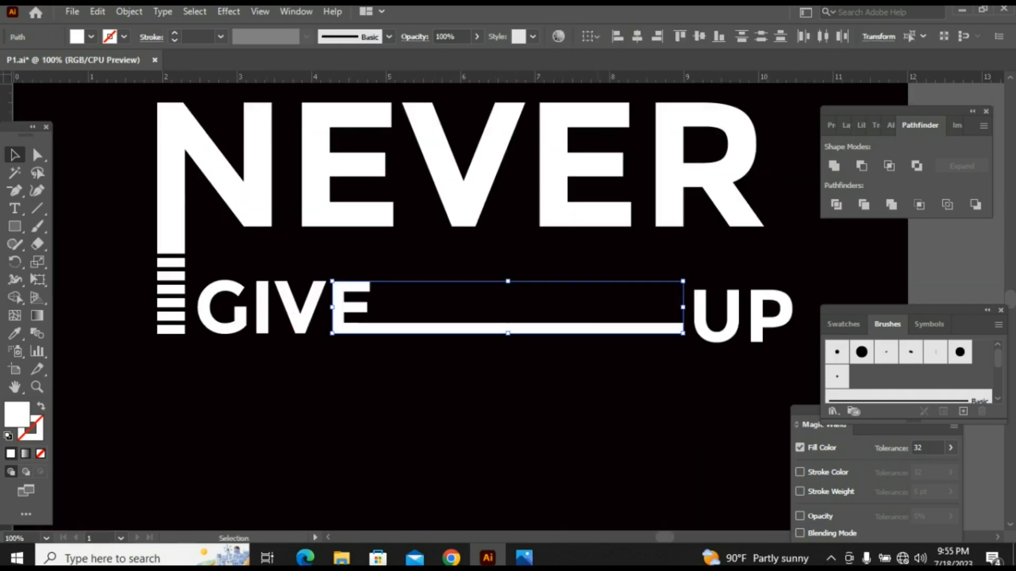
pyautogui.press('space')
pyautogui.click(14, 297)
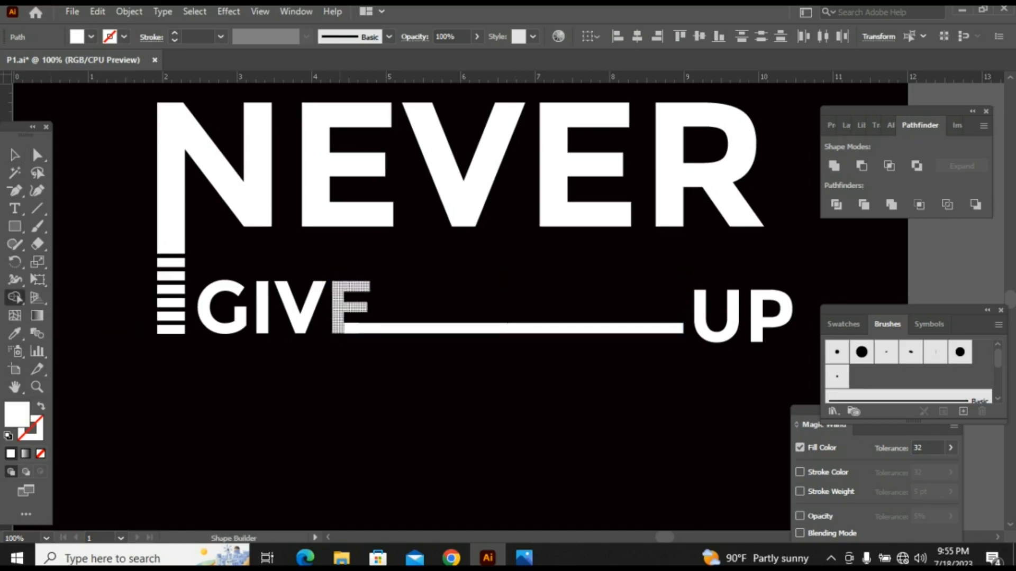
pyautogui.moveTo(350, 310); pyautogui.dragTo(373, 326)
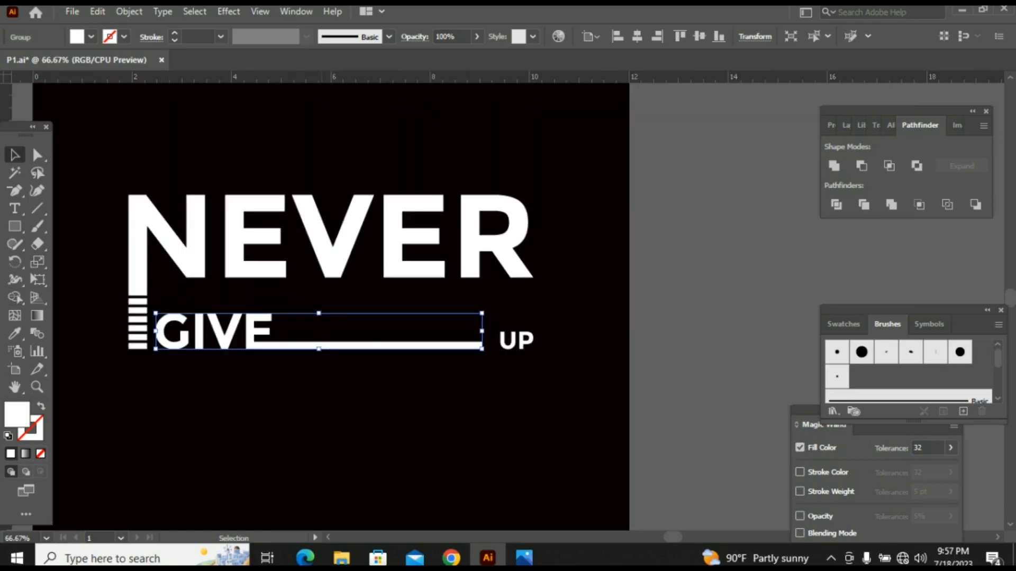
# Draw a thin vertical rectangle across the middle of the long bar extending from GIVE
pyautogui.hotkey('ctrl', 'shift', 'a')
pyautogui.hotkey('ctrl', '8')
pyautogui.hotkey('ctrl', 'shift', 'a')
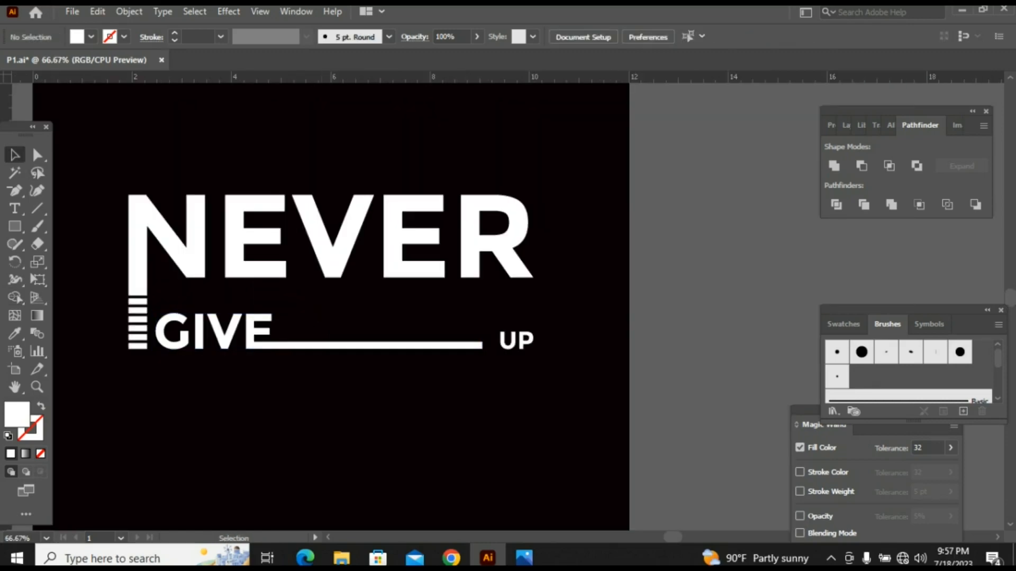
pyautogui.click(15, 226)
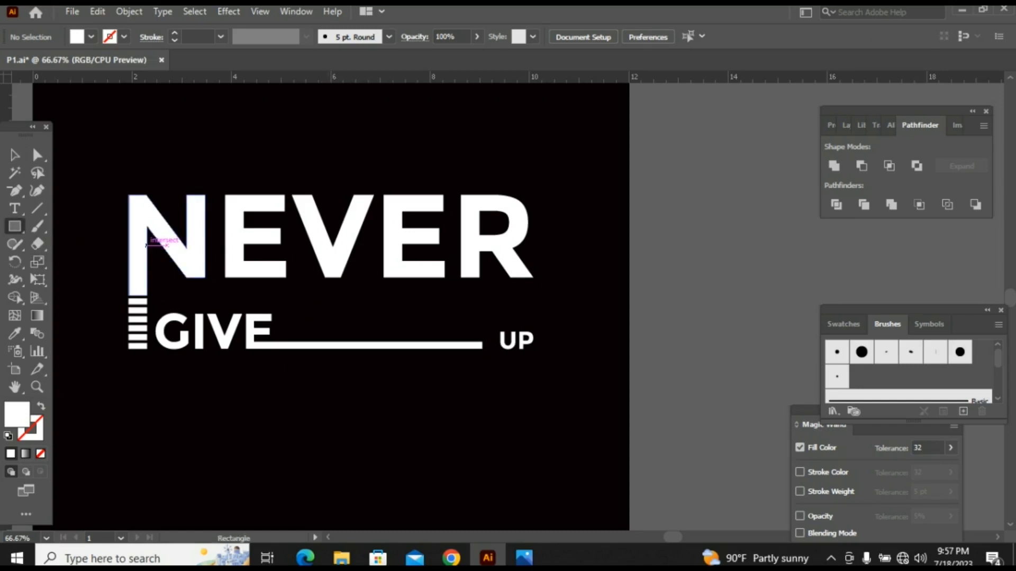
pyautogui.moveTo(360, 322); pyautogui.dragTo(356, 406)
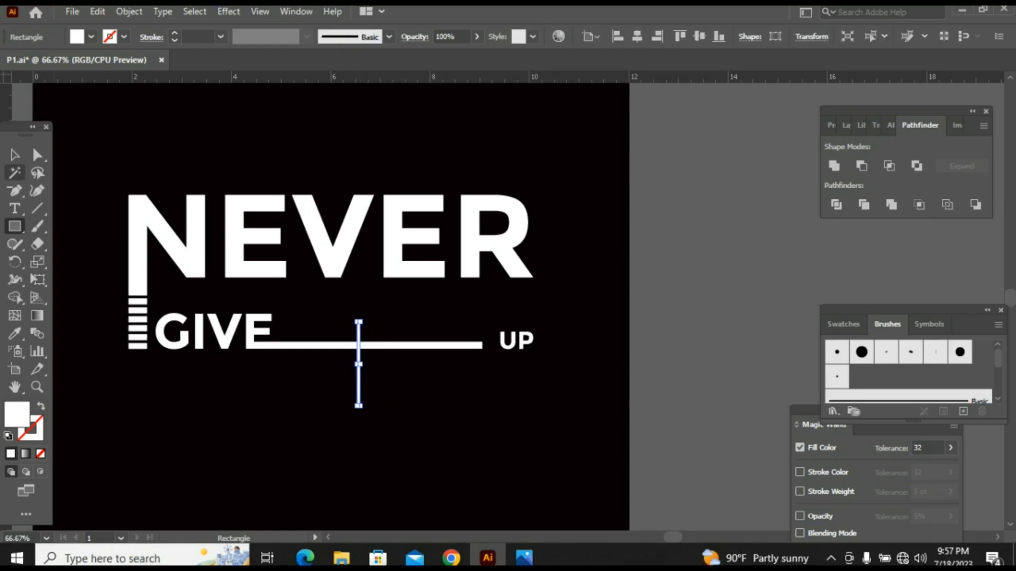
pyautogui.press('v')
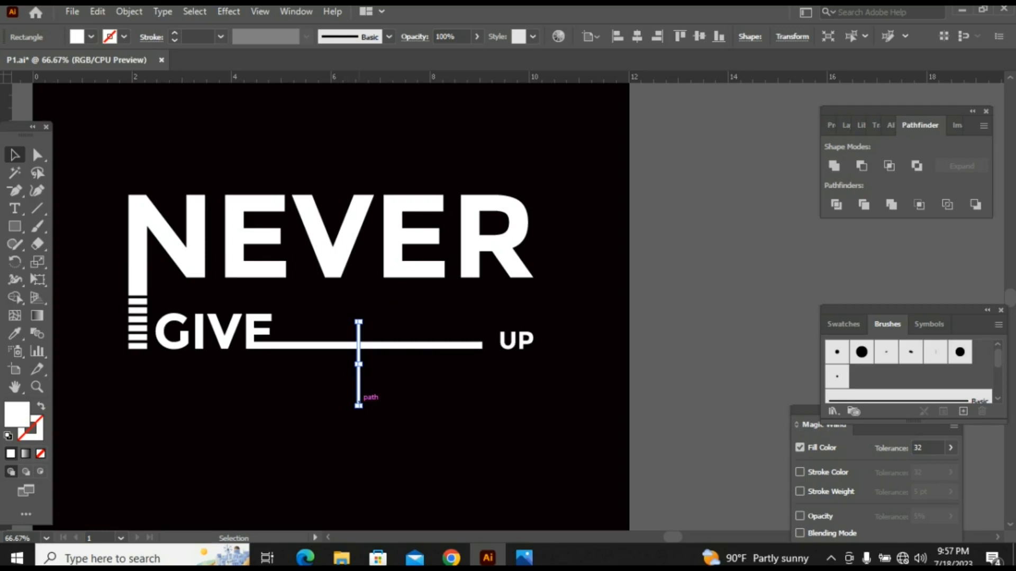
# Copy the vertical rectangle about 0.12 in to the right and repeat the copy until the stripes reach the bar's right end
pyautogui.moveTo(359, 394); pyautogui.dragTo(365, 394)
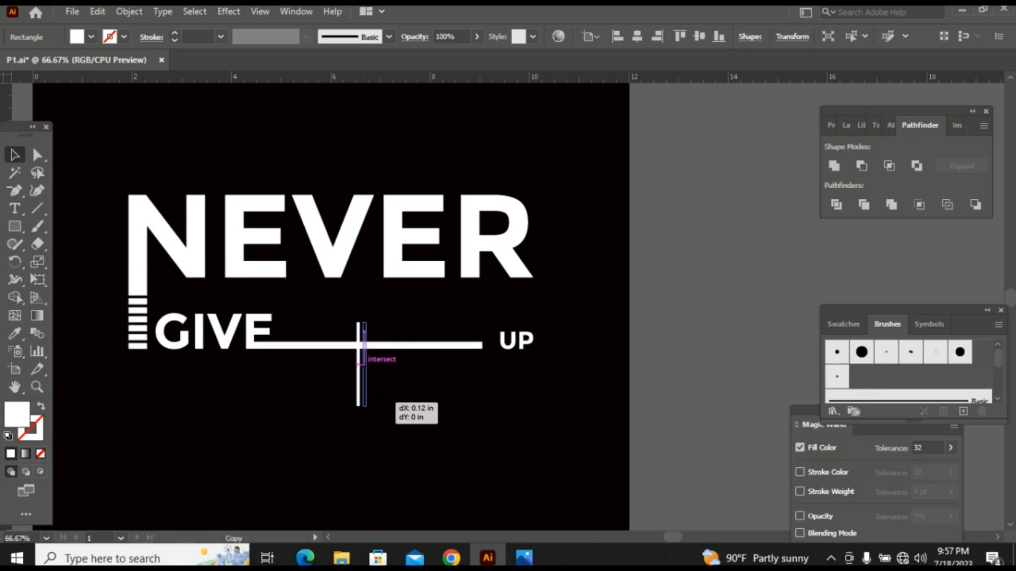
pyautogui.moveTo(365, 394); pyautogui.dragTo(365, 394)
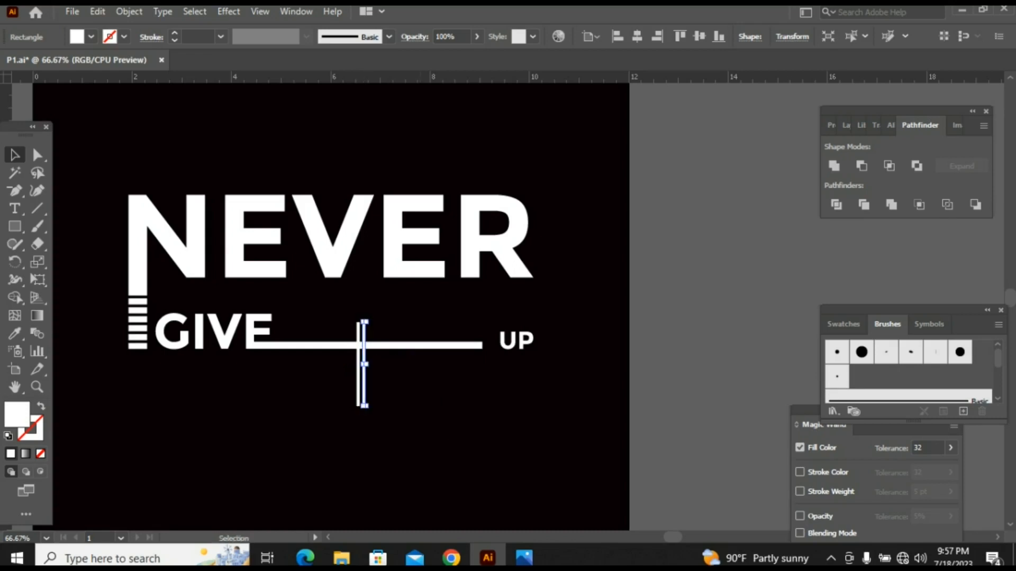
pyautogui.hotkey('ctrl', 'h')
pyautogui.hotkey('ctrl', 'd')
pyautogui.hotkey('ctrl', 'd')
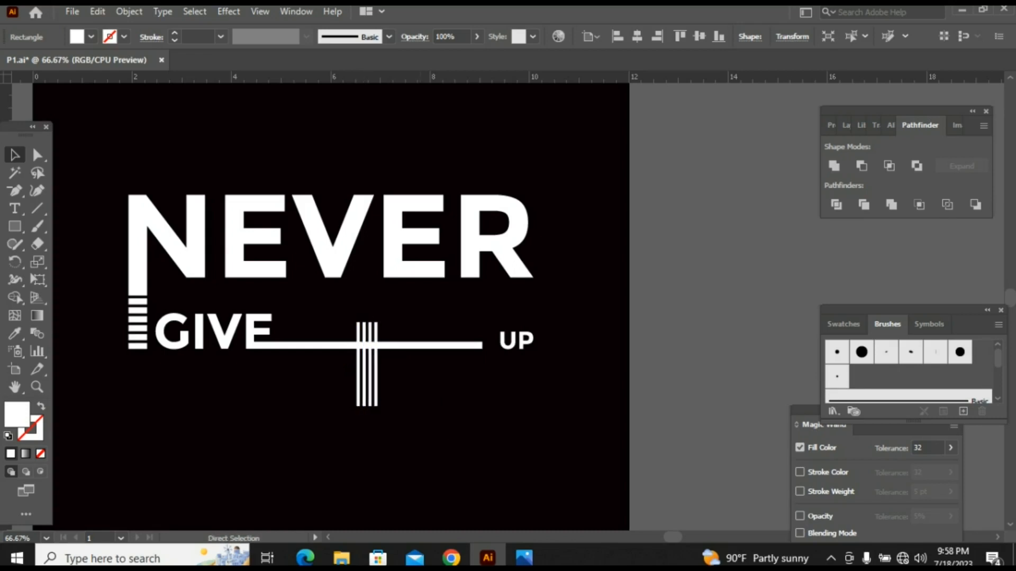
pyautogui.hotkey('ctrl', 'd')
pyautogui.hotkey('ctrl', 'd')
pyautogui.hotkey('ctrl', 'd')
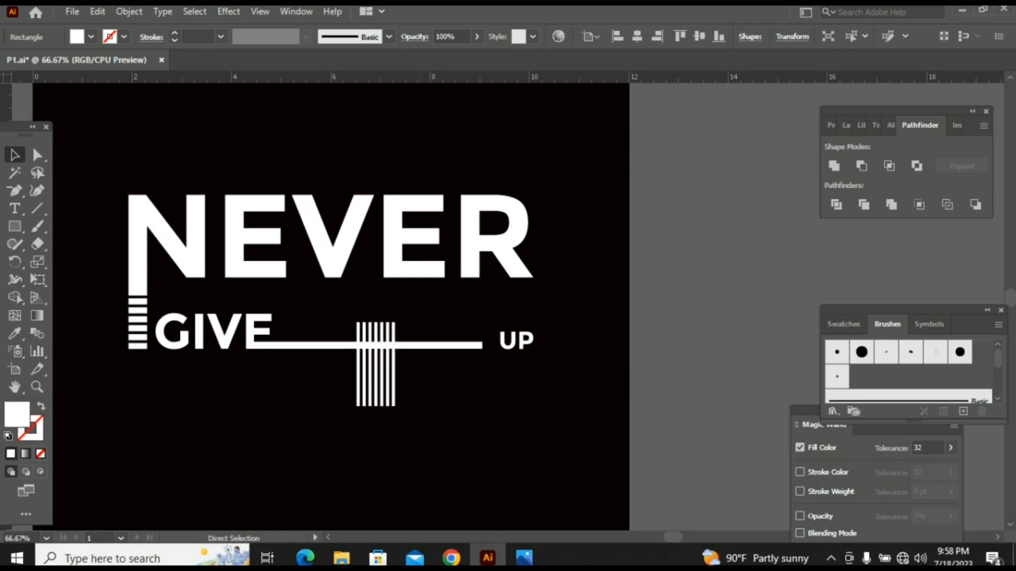
pyautogui.hotkey('ctrl', 'd')
pyautogui.hotkey('ctrl', 'd')
pyautogui.hotkey('ctrl', 'd')
pyautogui.hotkey('ctrl', 'd')
pyautogui.hotkey('ctrl', 'd')
pyautogui.hotkey('ctrl', 'd')
pyautogui.hotkey('ctrl', 'd')
pyautogui.hotkey('ctrl', 'd')
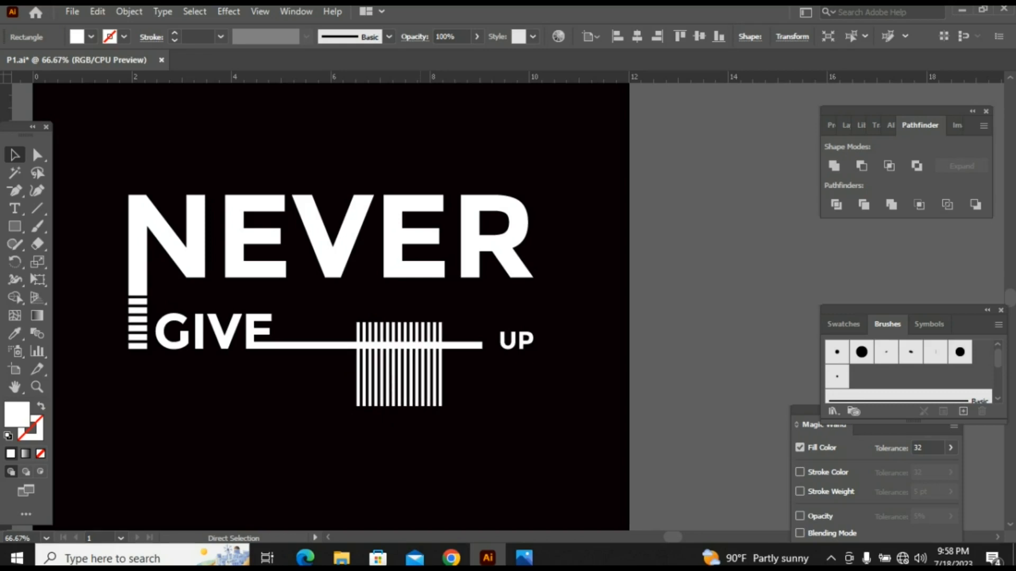
pyautogui.hotkey('ctrl', 'd')
pyautogui.hotkey('ctrl', 'd')
pyautogui.hotkey('ctrl', 'd')
pyautogui.hotkey('ctrl', 'd')
pyautogui.hotkey('ctrl', 'd')
pyautogui.hotkey('ctrl', 'd')
pyautogui.hotkey('ctrl', 'd')
pyautogui.hotkey('ctrl', 'd')
pyautogui.hotkey('ctrl', 'd')
pyautogui.hotkey('ctrl', 'd')
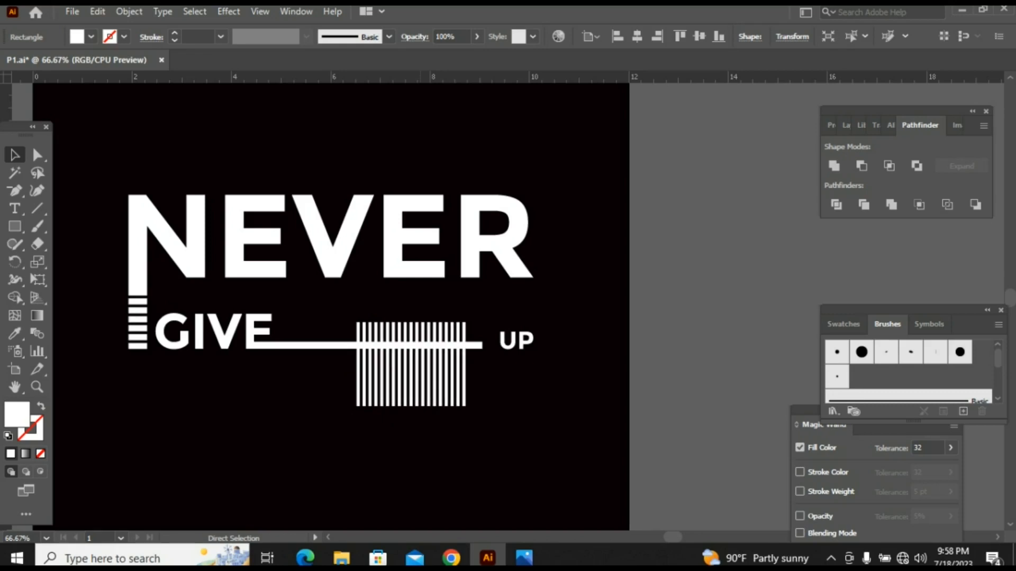
# Subtract the row of thin vertical rectangles from the long bar of GIVE's E with Minus Front
pyautogui.moveTo(339, 310); pyautogui.dragTo(483, 435)
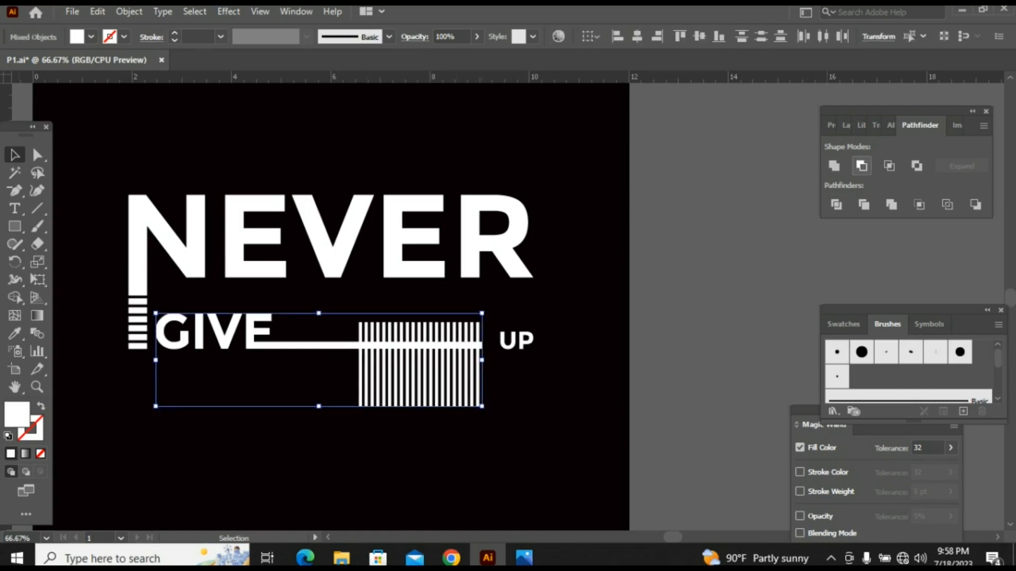
pyautogui.click(862, 166)
pyautogui.hotkey('ctrl', 'shift', 'a')
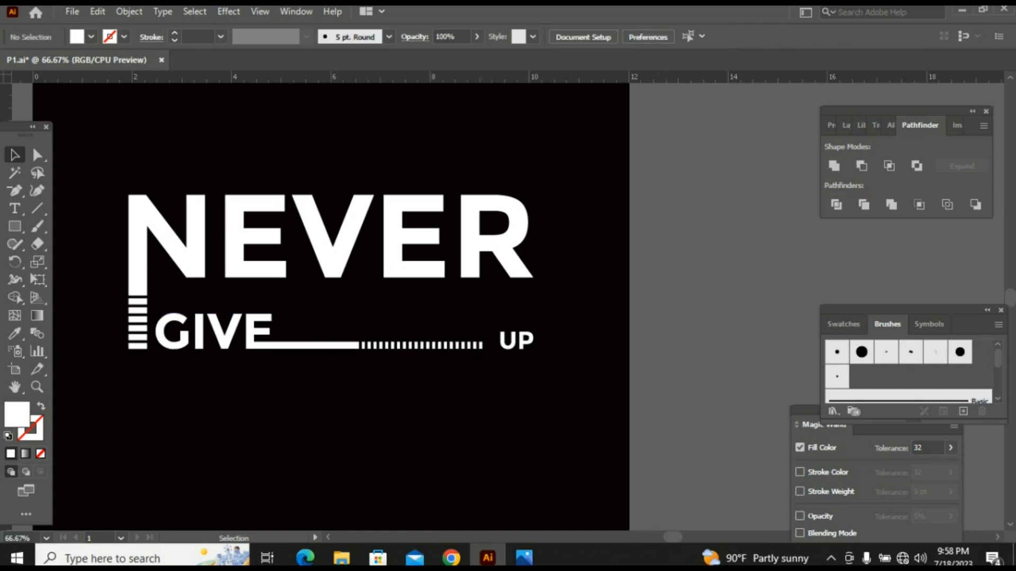
# Ungroup the NEVER lettering into separate letters
pyautogui.hotkey('ctrl', 'a')
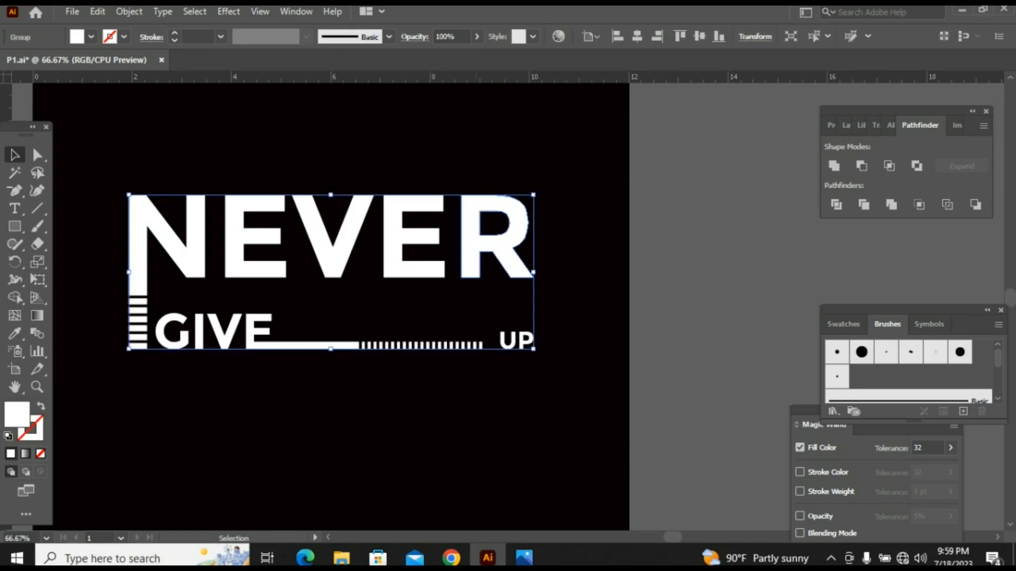
pyautogui.rightClick(477, 263)
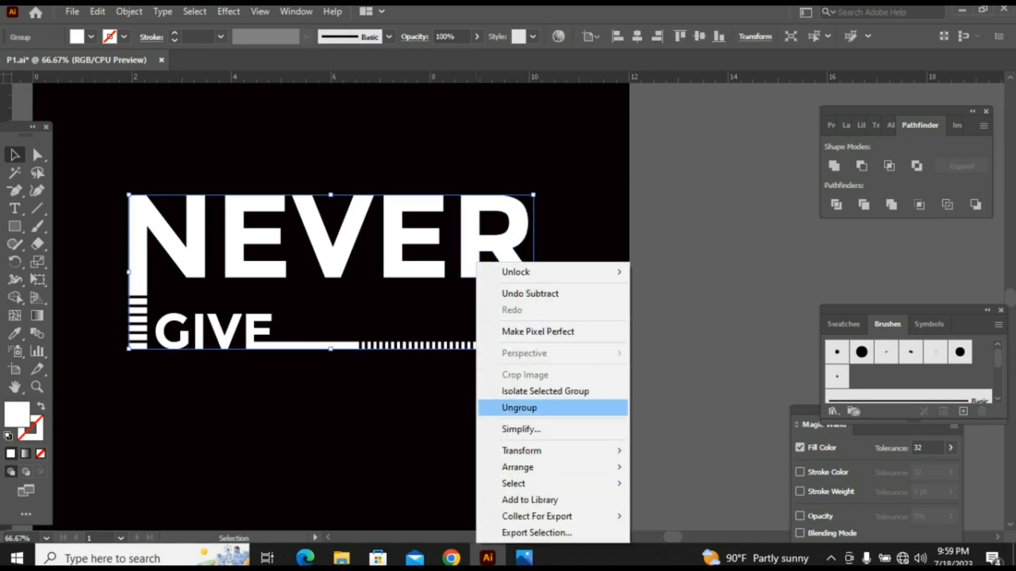
pyautogui.click(519, 408)
pyautogui.click(521, 407)
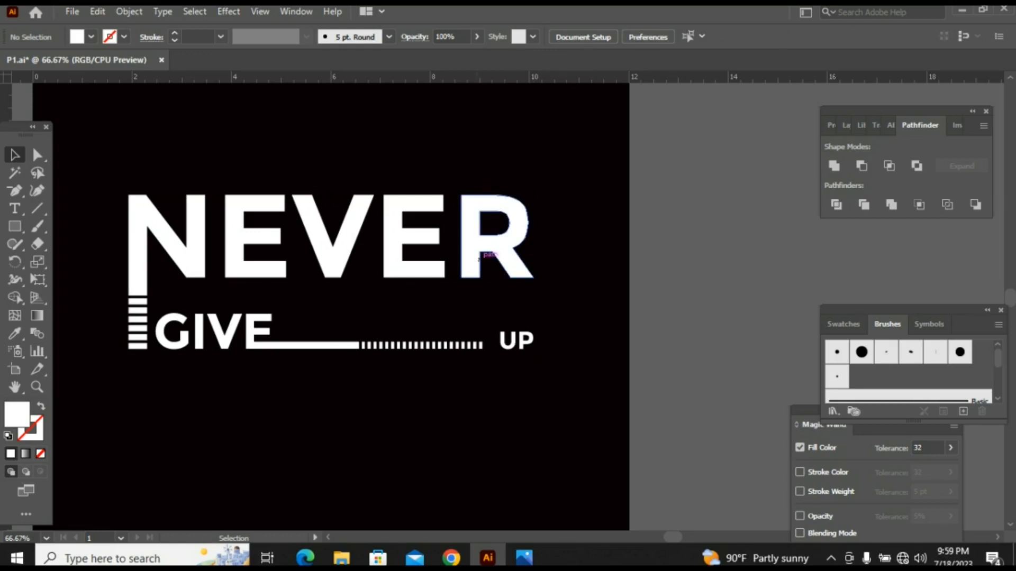
# Draw a thin horizontal rectangle across the lower part of the R's straight leg and subtract it from the letter with Minus Front
pyautogui.click(474, 254)
pyautogui.click(15, 226)
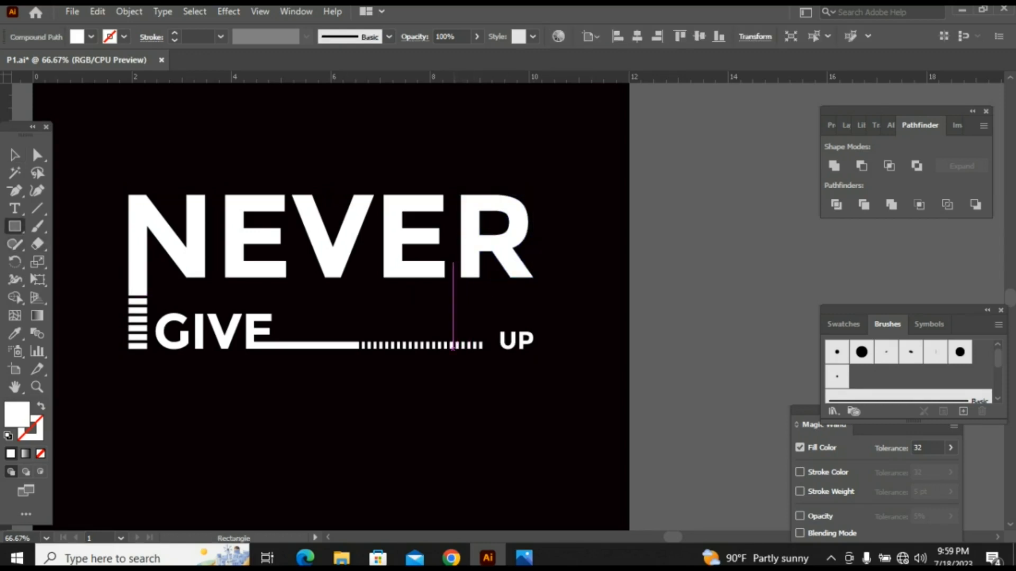
pyautogui.moveTo(453, 262); pyautogui.dragTo(489, 263)
pyautogui.press('v')
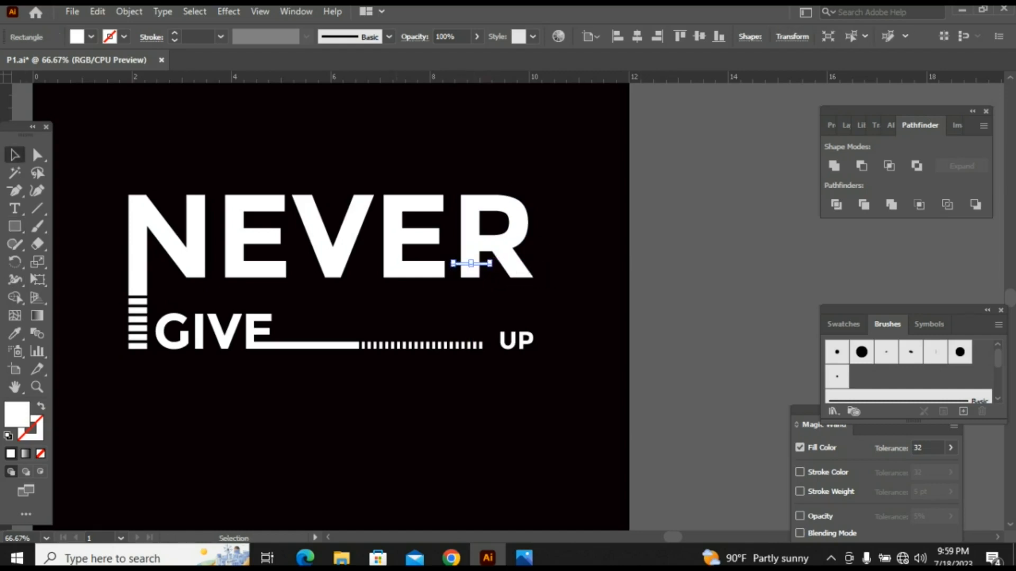
pyautogui.hotkey('ctrl', 'shift', 'a')
pyautogui.moveTo(469, 164); pyautogui.dragTo(534, 283)
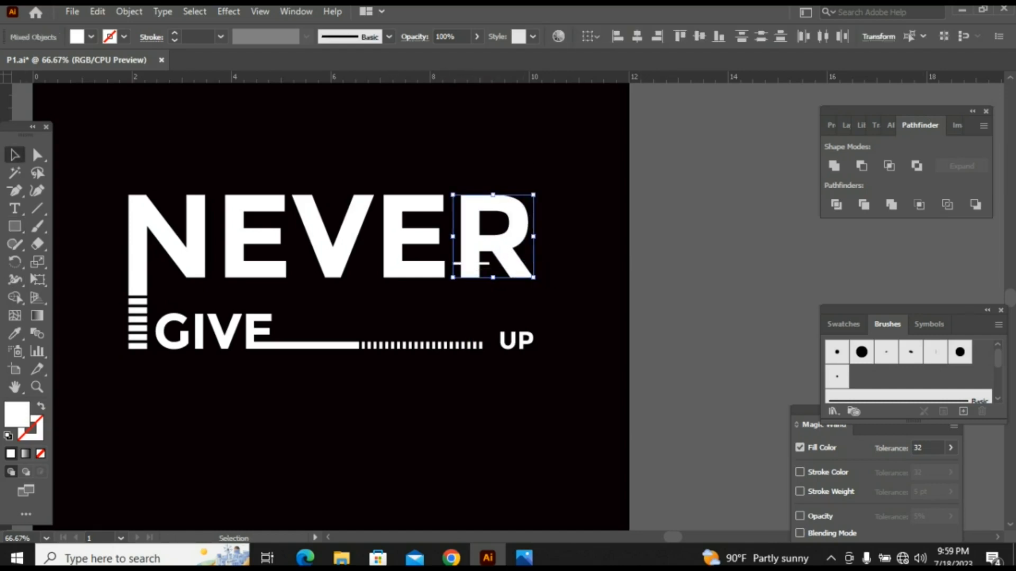
pyautogui.click(862, 166)
pyautogui.hotkey('ctrl', 'shift', 'a')
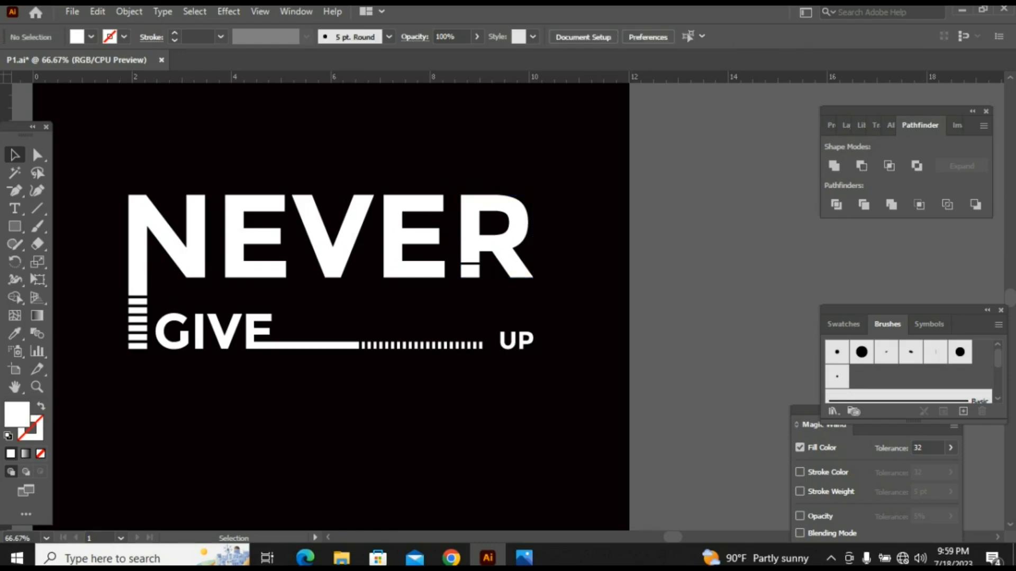
# Ungroup the cut R and stretch its detached leg piece down to just above the striped bar
pyautogui.click(479, 272)
pyautogui.rightClick(477, 264)
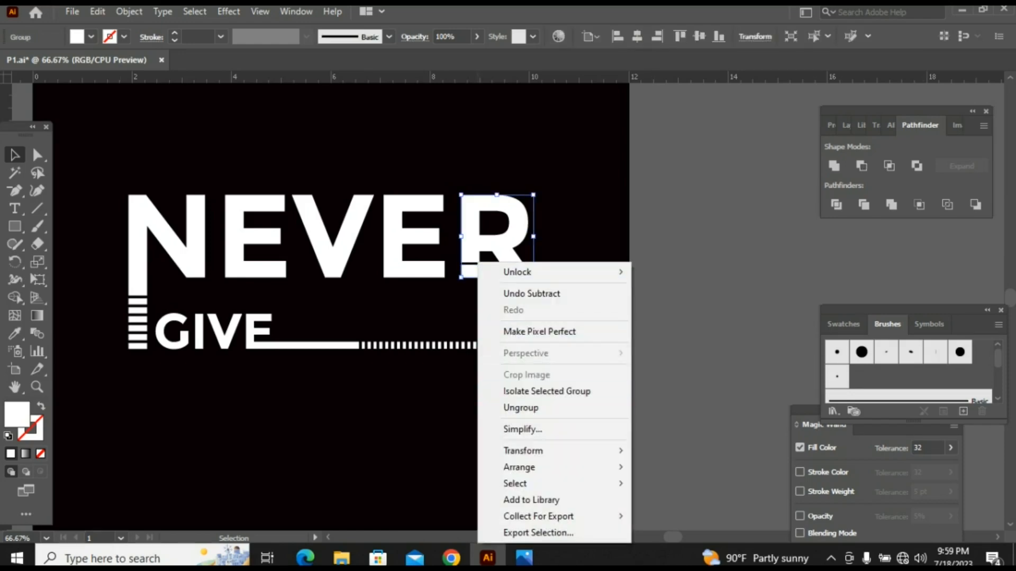
pyautogui.click(521, 407)
pyautogui.hotkey('ctrl', 'shift', 'a')
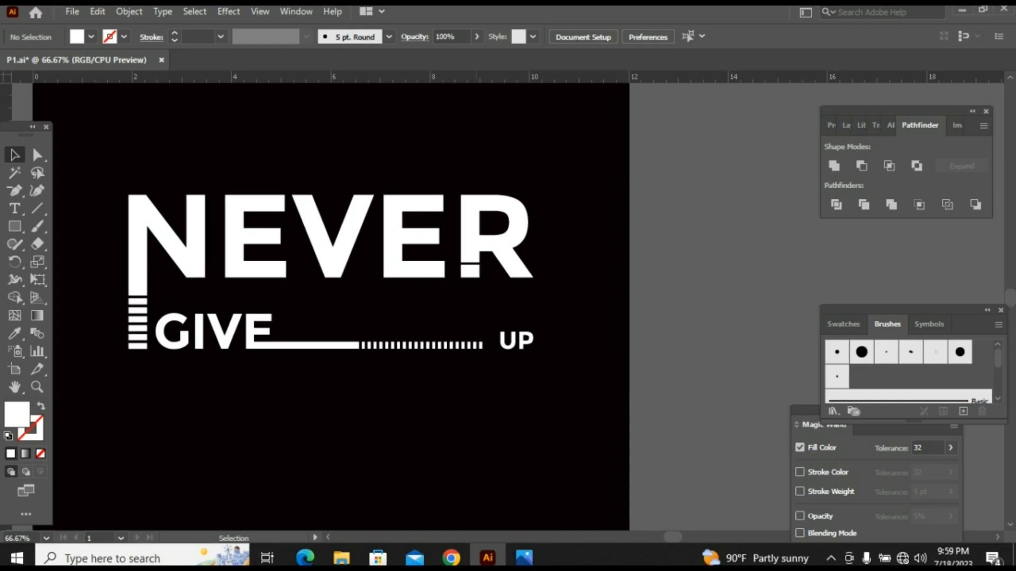
pyautogui.click(474, 271)
pyautogui.moveTo(470, 278); pyautogui.dragTo(470, 338)
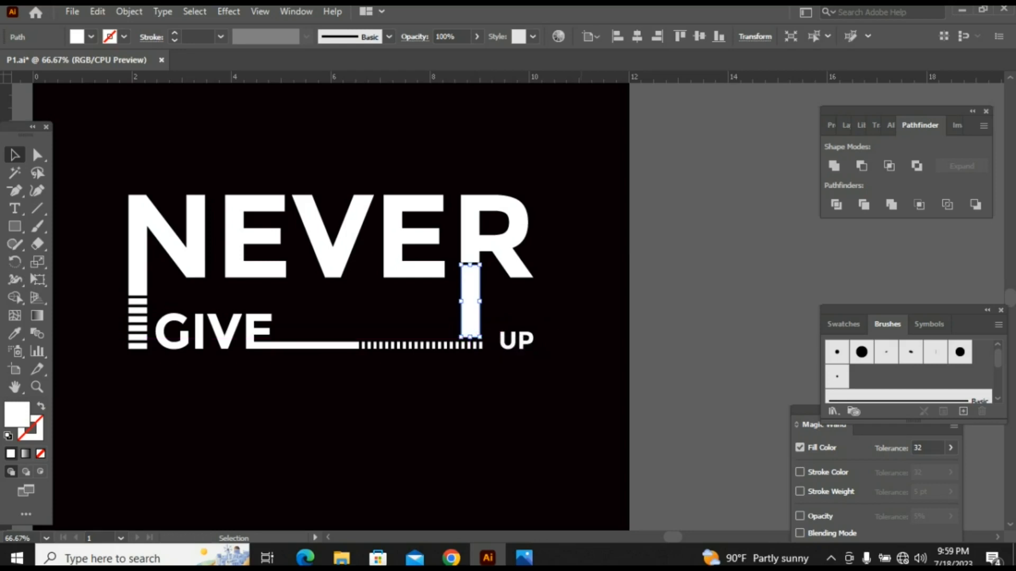
# Merge the extended leg piece with the R using Shape Builder
pyautogui.hotkey('ctrl', 'shift', 'a')
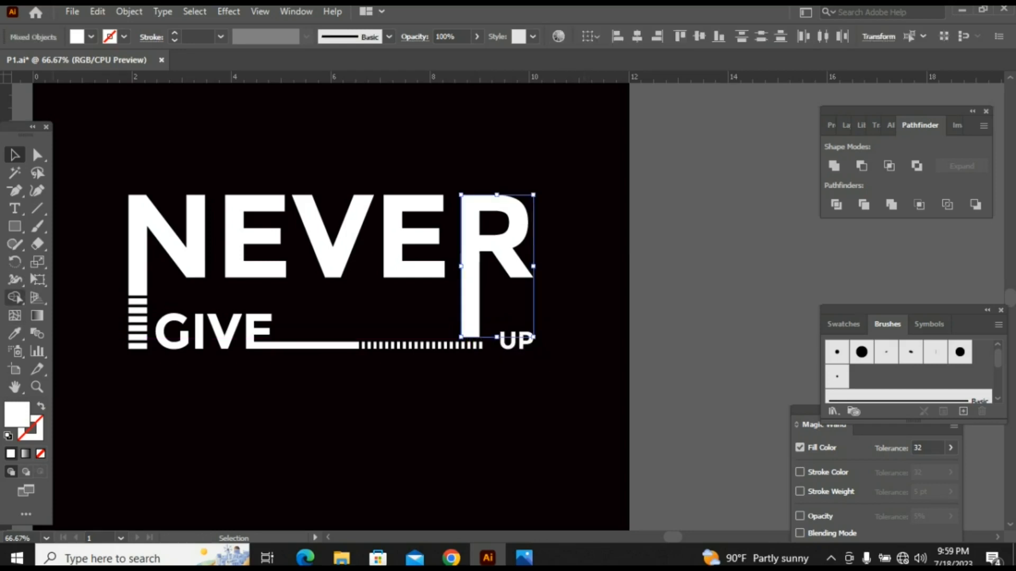
pyautogui.click(14, 298)
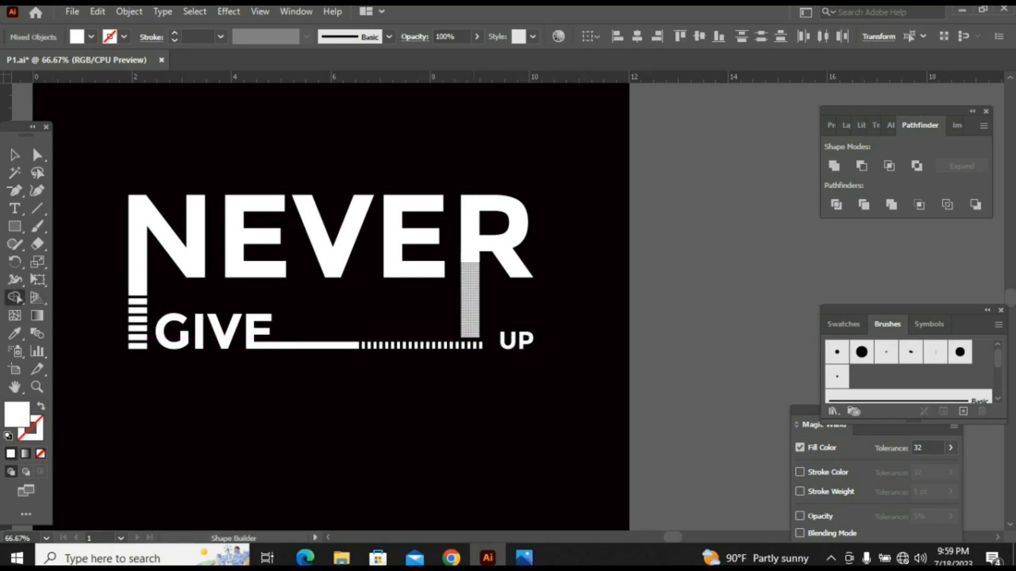
pyautogui.moveTo(470, 301); pyautogui.dragTo(492, 238)
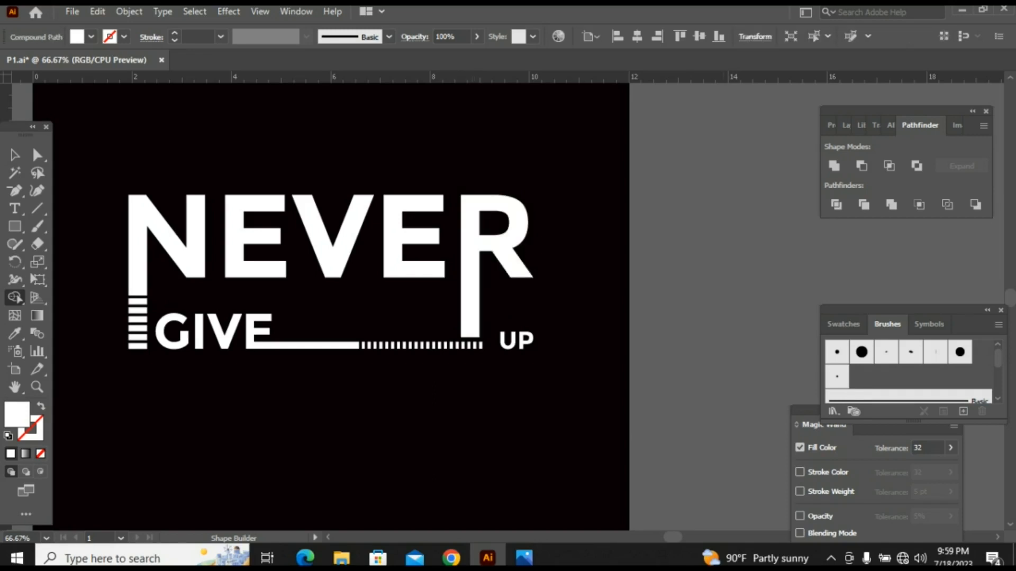
pyautogui.press('v')
# Remove the fill of the extended R and give it a 2 pt stroke
pyautogui.click(488, 292)
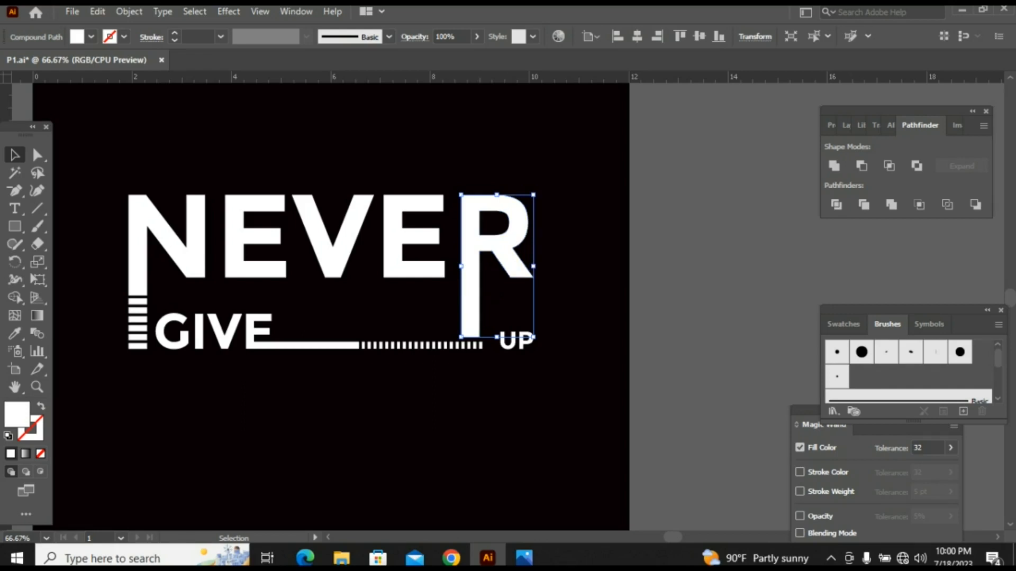
pyautogui.click(831, 125)
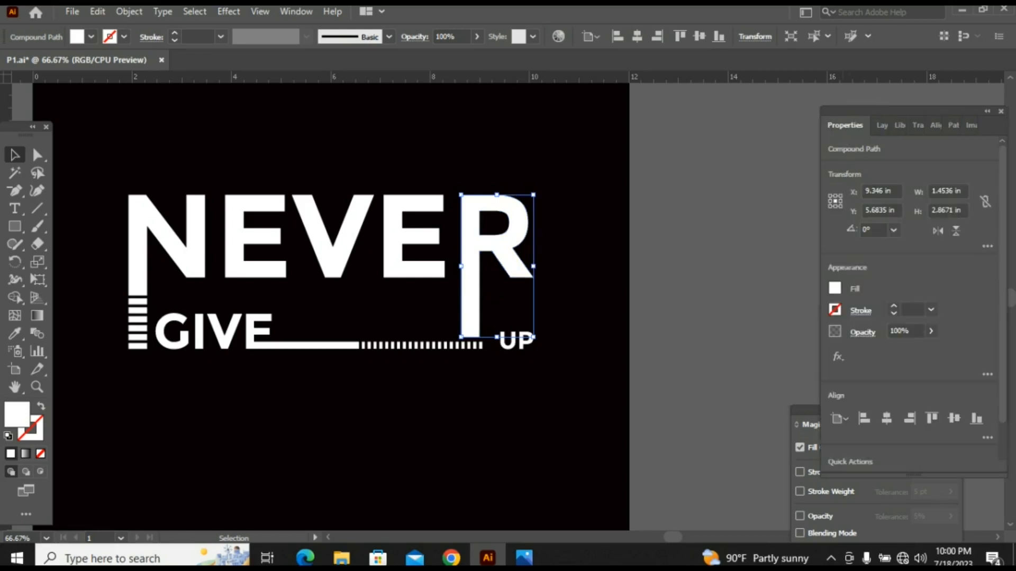
pyautogui.click(835, 289)
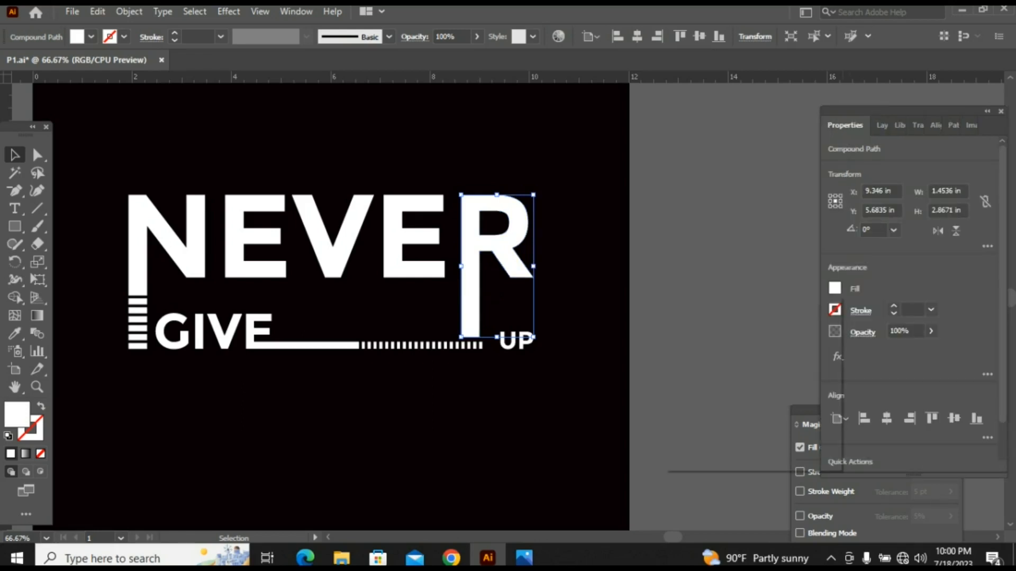
pyautogui.click(673, 341)
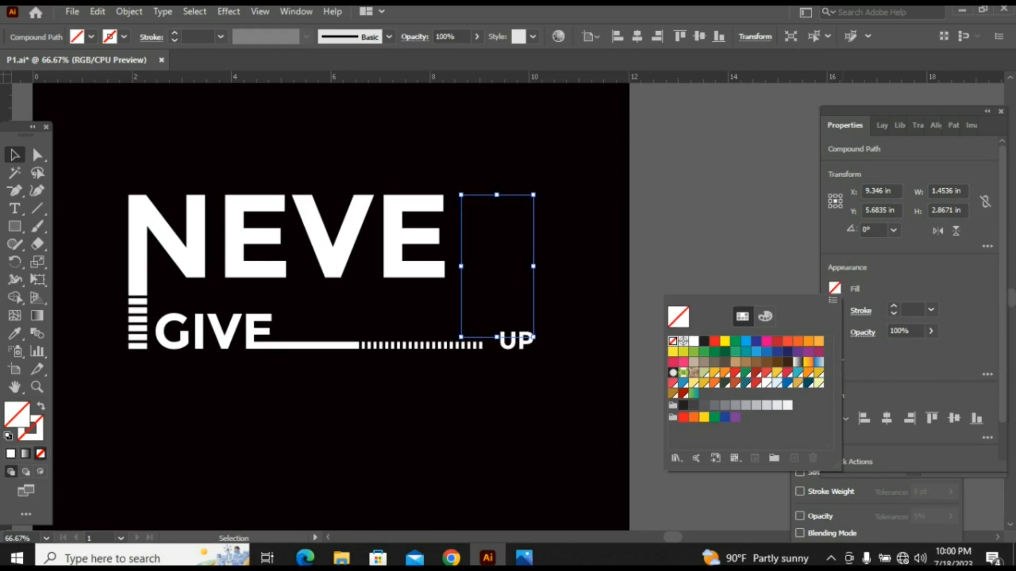
pyautogui.click(931, 310)
pyautogui.click(932, 310)
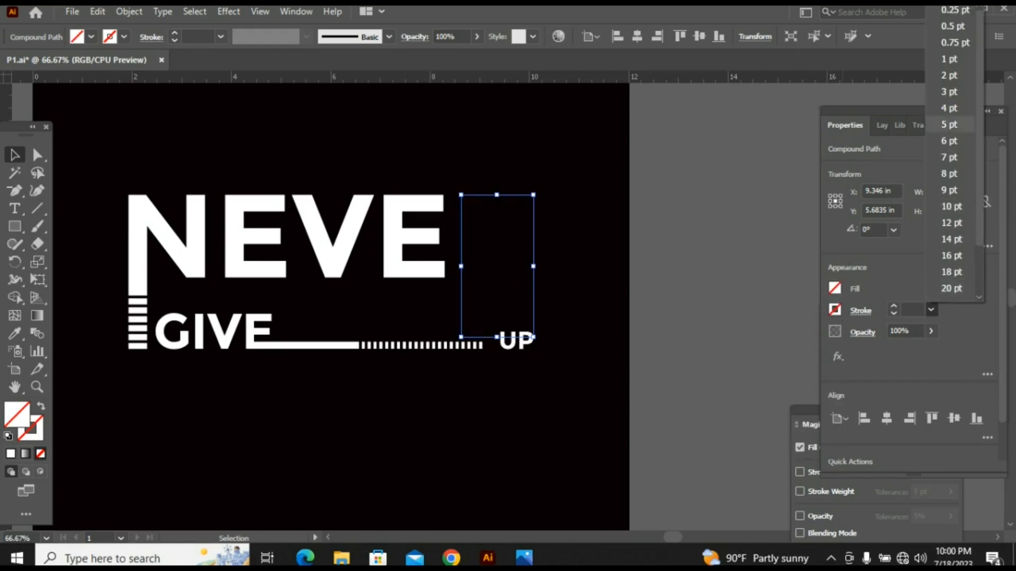
pyautogui.click(948, 75)
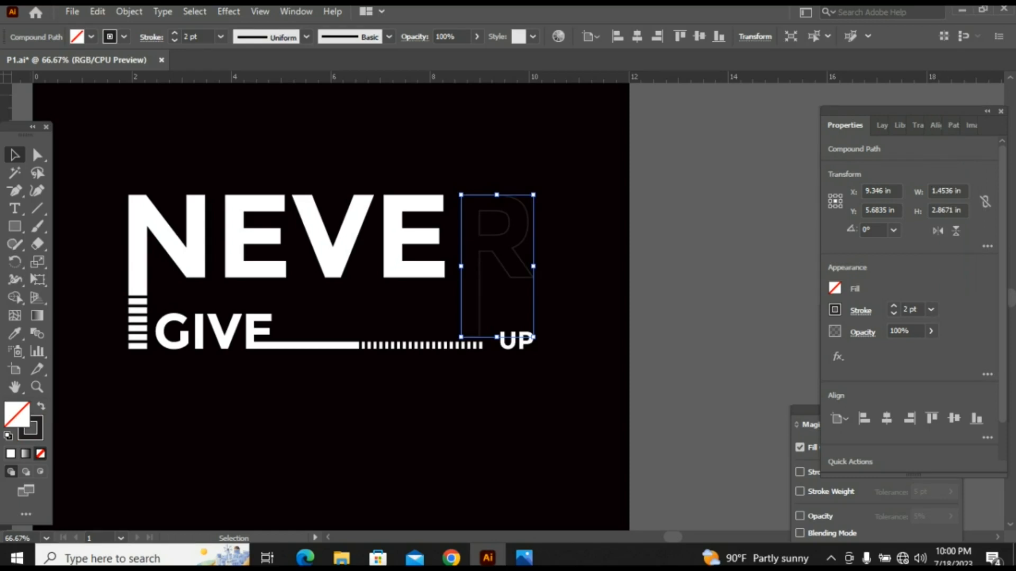
# Expand the R's fill and stroke into shapes and colour the outline white by sampling the N with the Eyedropper
pyautogui.click(129, 11)
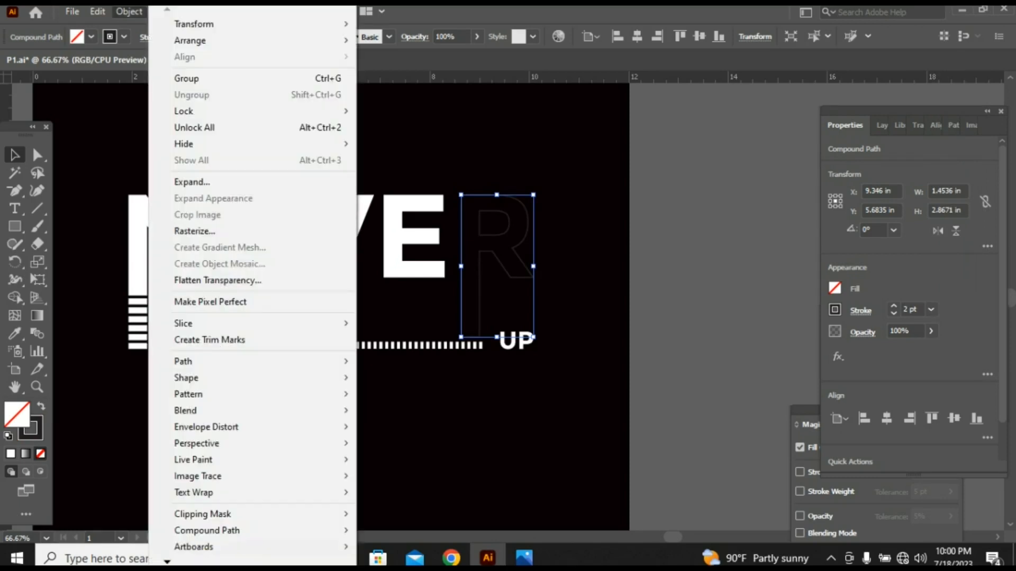
pyautogui.click(238, 182)
pyautogui.click(471, 364)
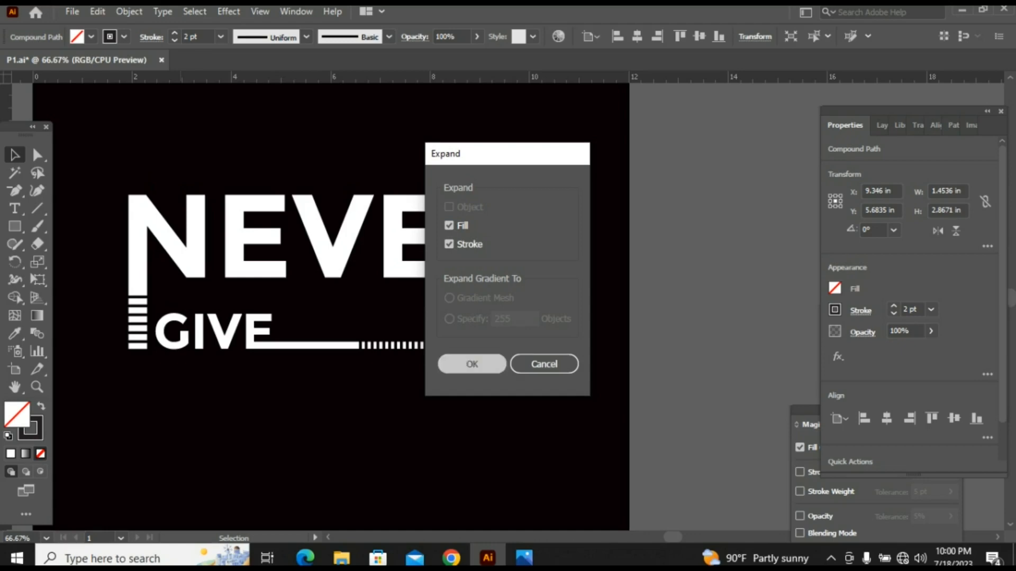
pyautogui.click(14, 333)
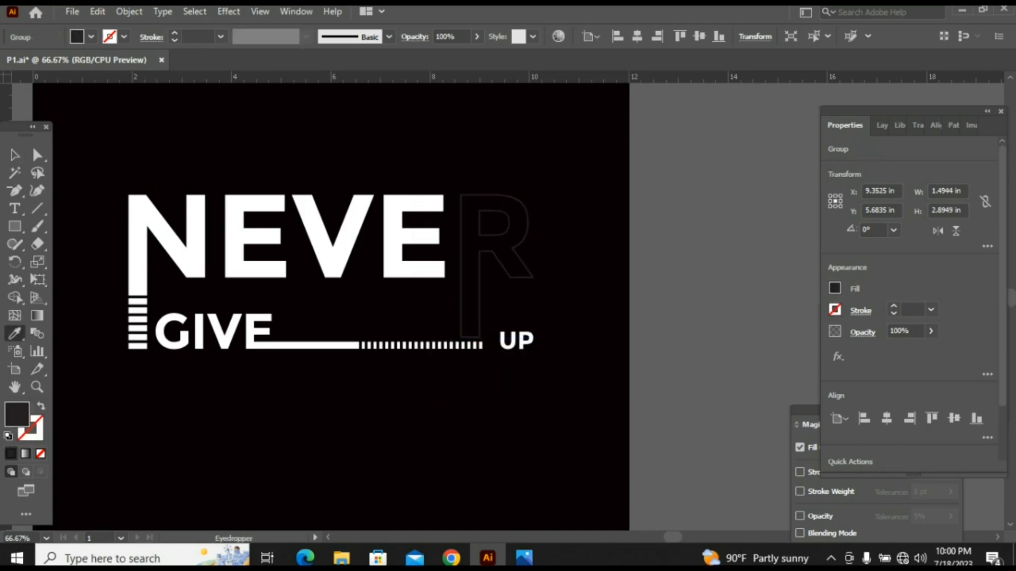
pyautogui.click(167, 238)
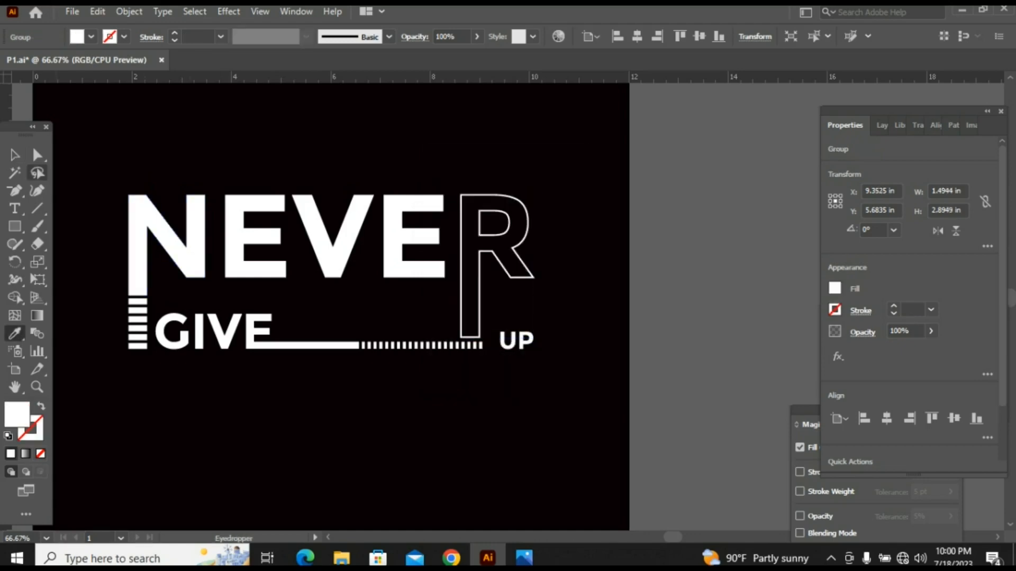
pyautogui.click(14, 155)
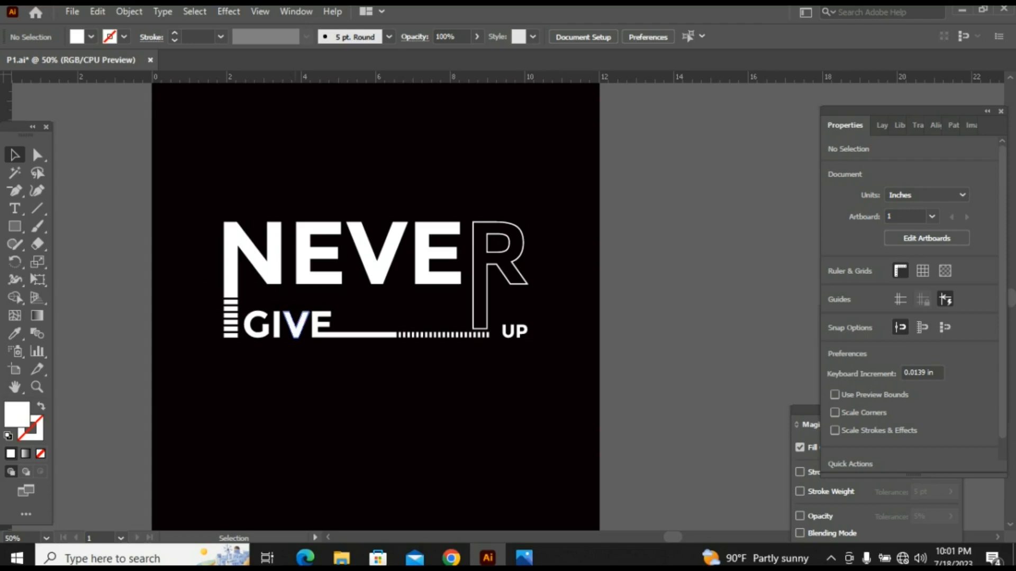
# Ungroup the GIVE lettering and its long bar
pyautogui.click(296, 324)
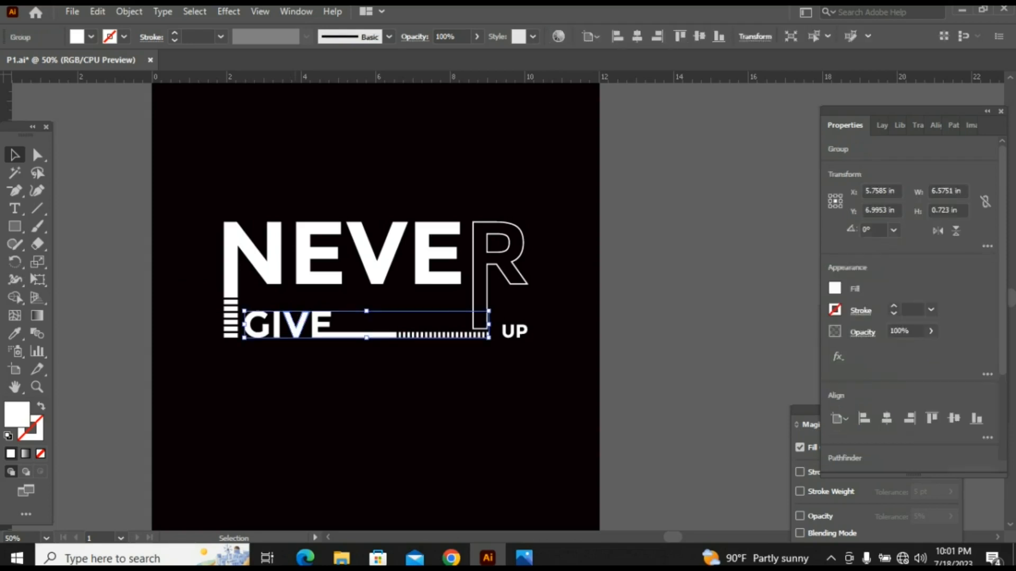
pyautogui.rightClick(295, 334)
pyautogui.click(339, 196)
pyautogui.click(342, 193)
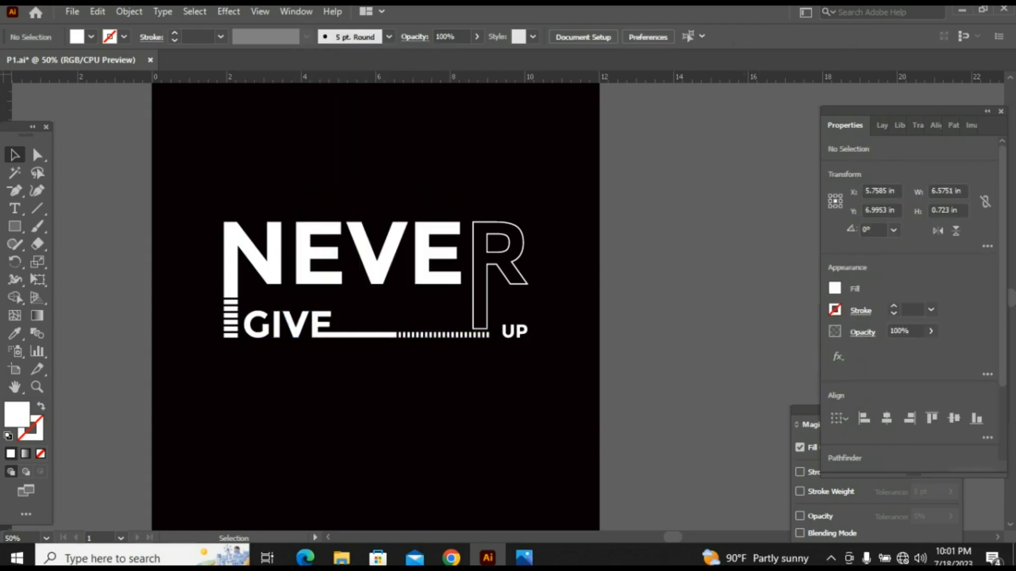
# Stretch the letters G, I and V of GIVE upward to a height of about 1.08 in
pyautogui.click(295, 325)
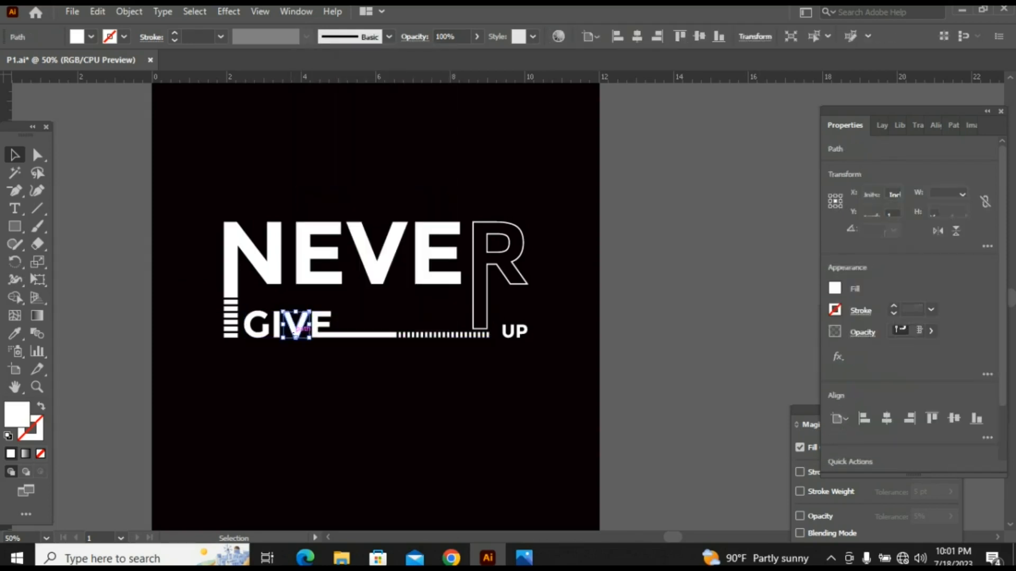
pyautogui.click(275, 386)
pyautogui.moveTo(253, 304); pyautogui.dragTo(302, 342)
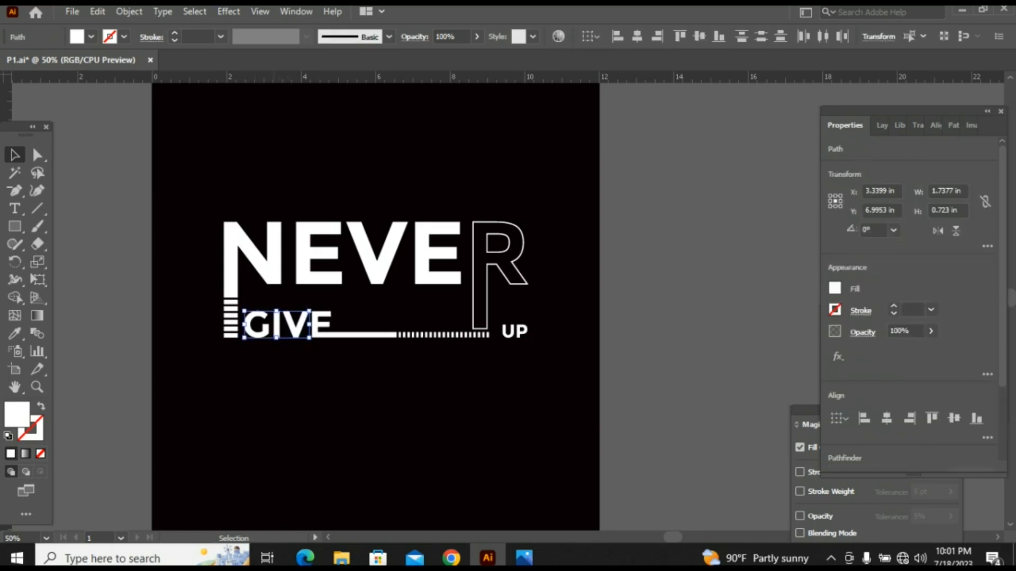
pyautogui.moveTo(276, 311); pyautogui.dragTo(281, 298)
pyautogui.click(370, 393)
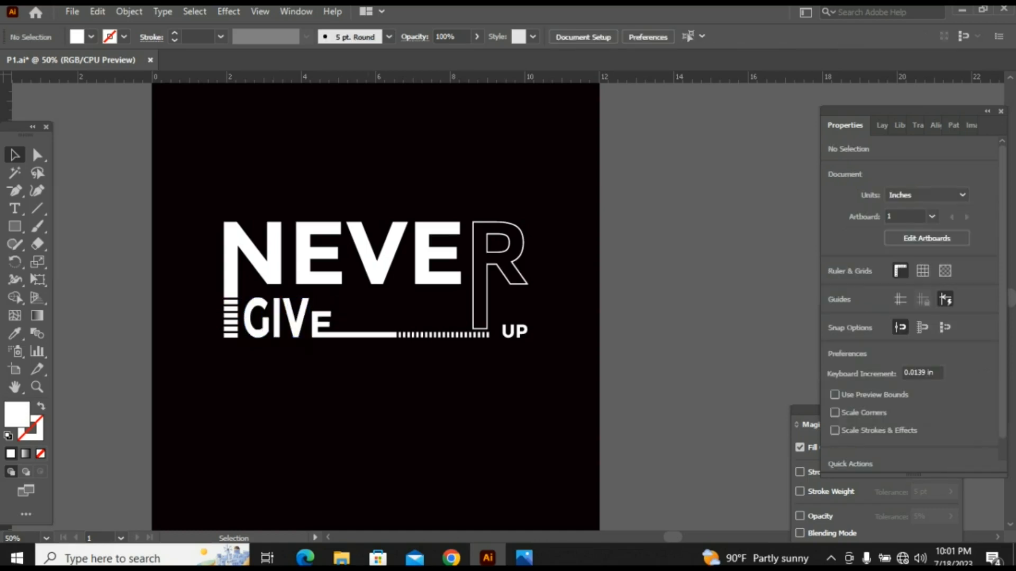
# Stretch the V and second E of NEVER downward to the level of the tops of G, I and V below
pyautogui.click(380, 269)
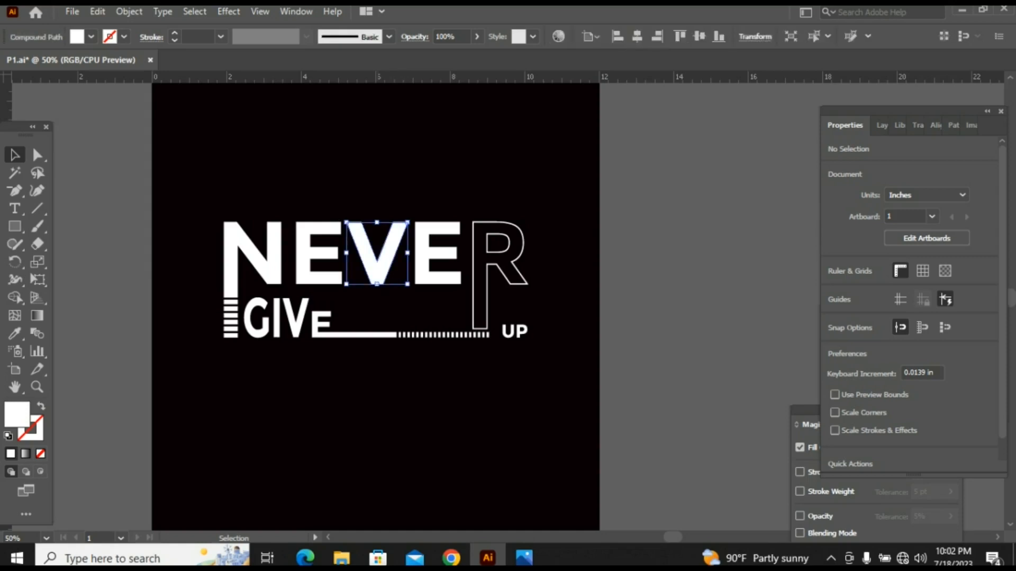
pyautogui.click(357, 389)
pyautogui.moveTo(365, 210); pyautogui.dragTo(454, 306)
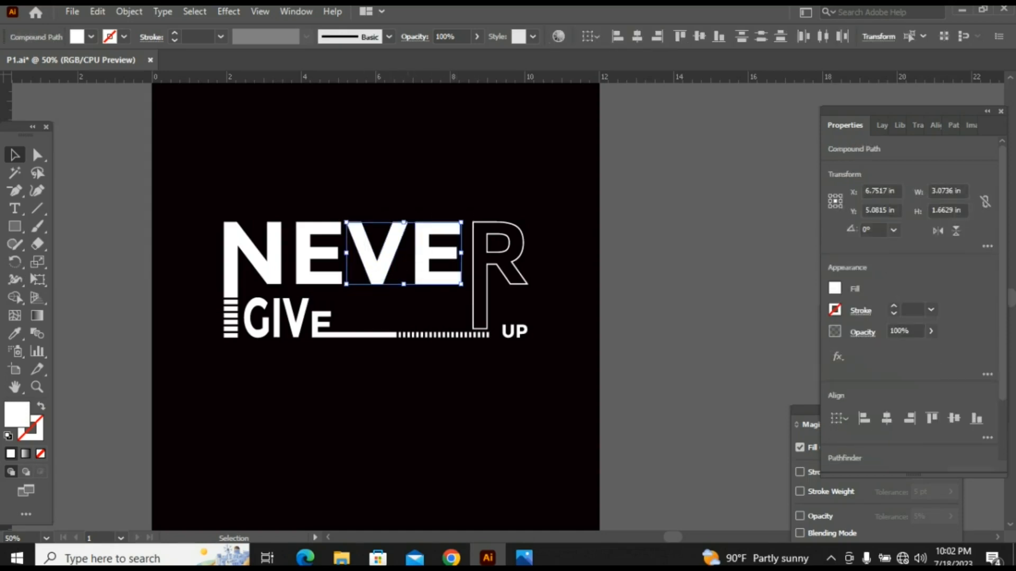
pyautogui.moveTo(404, 284); pyautogui.dragTo(403, 297)
pyautogui.click(600, 292)
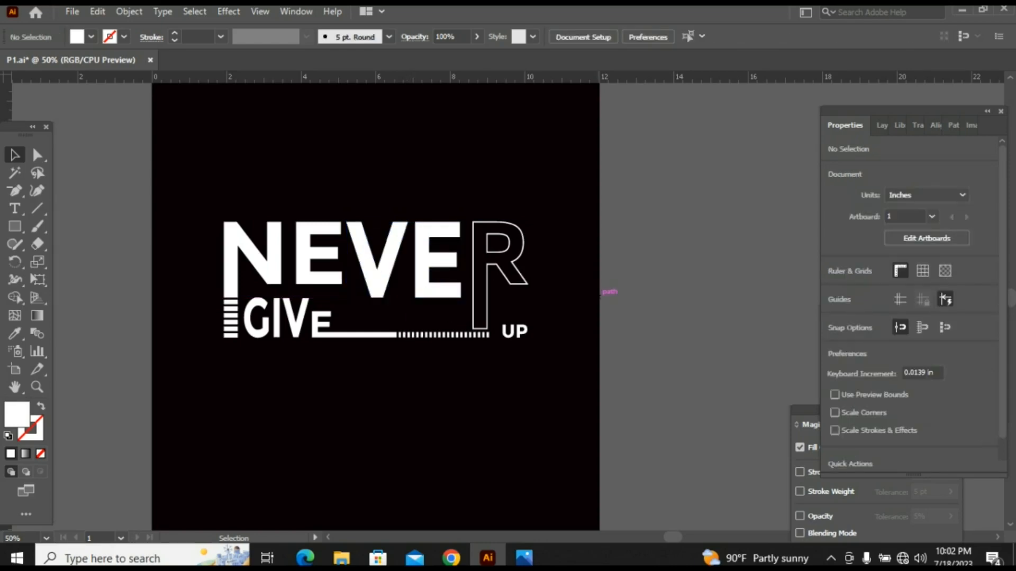
# Fill the GIVE letters and most of their long bar with the orange swatch C=0 M=72 Y=96 K=0
pyautogui.click(441, 334)
pyautogui.click(430, 365)
pyautogui.moveTo(245, 365); pyautogui.dragTo(450, 320)
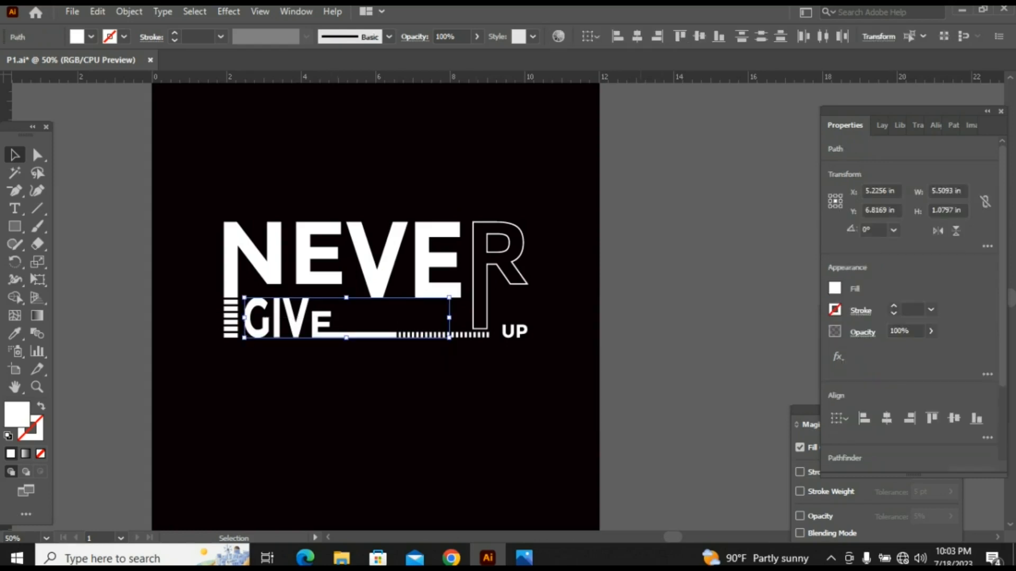
pyautogui.click(834, 288)
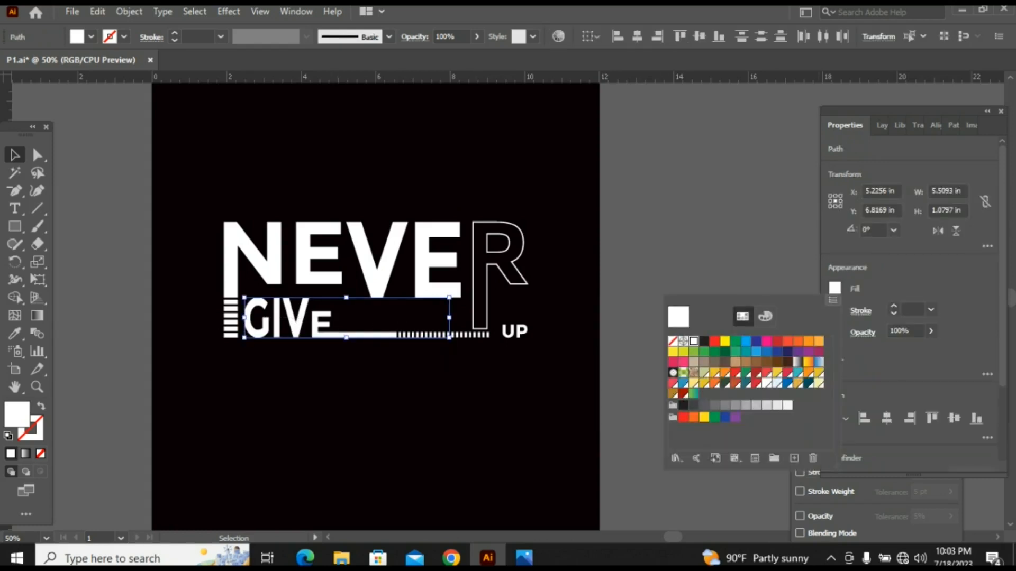
pyautogui.click(715, 383)
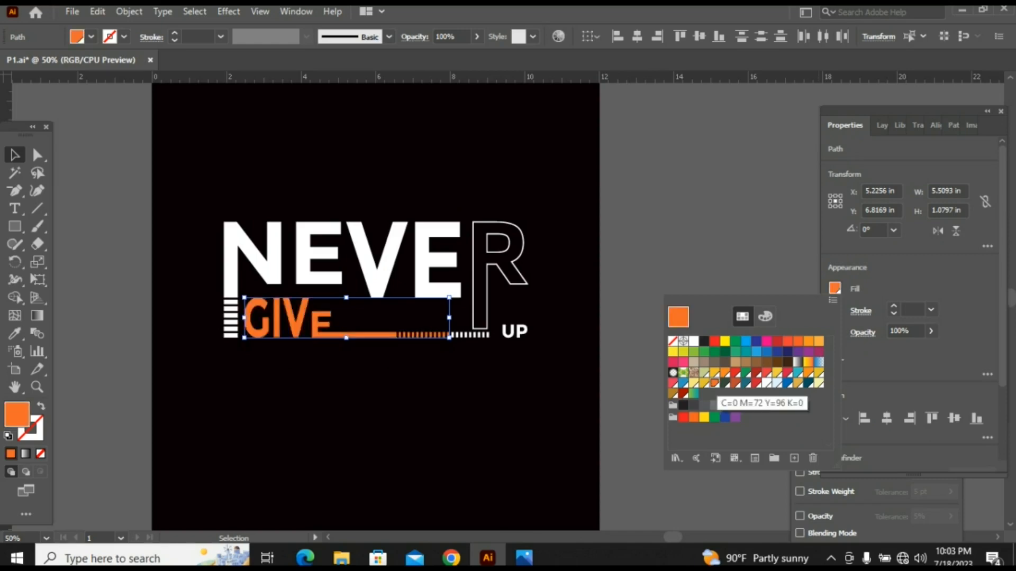
pyautogui.click(643, 265)
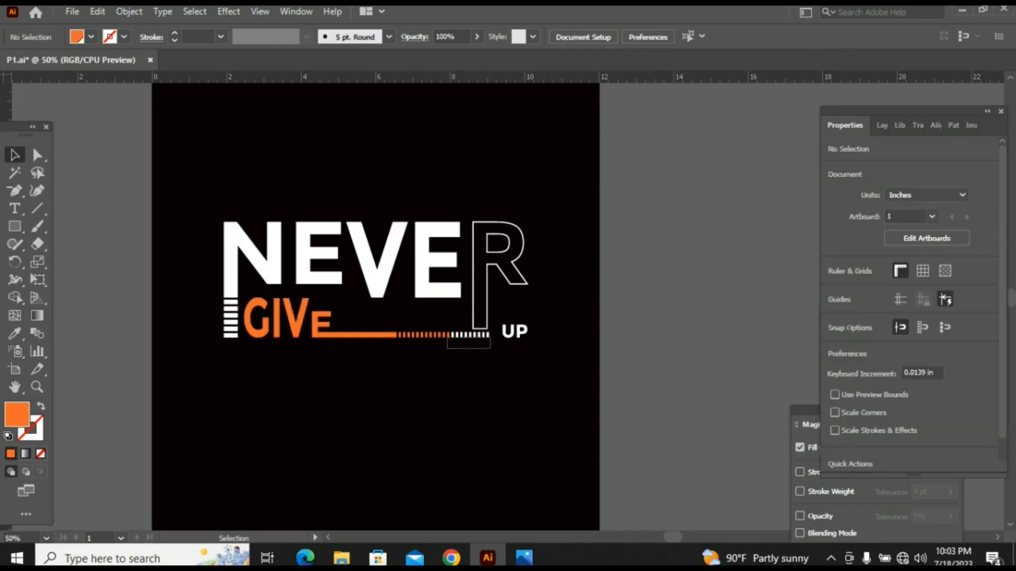
# Colour the remaining white stripes at the end of GIVE's bar orange by sampling the lettering with the Eyedropper
pyautogui.click(476, 334)
pyautogui.press('i')
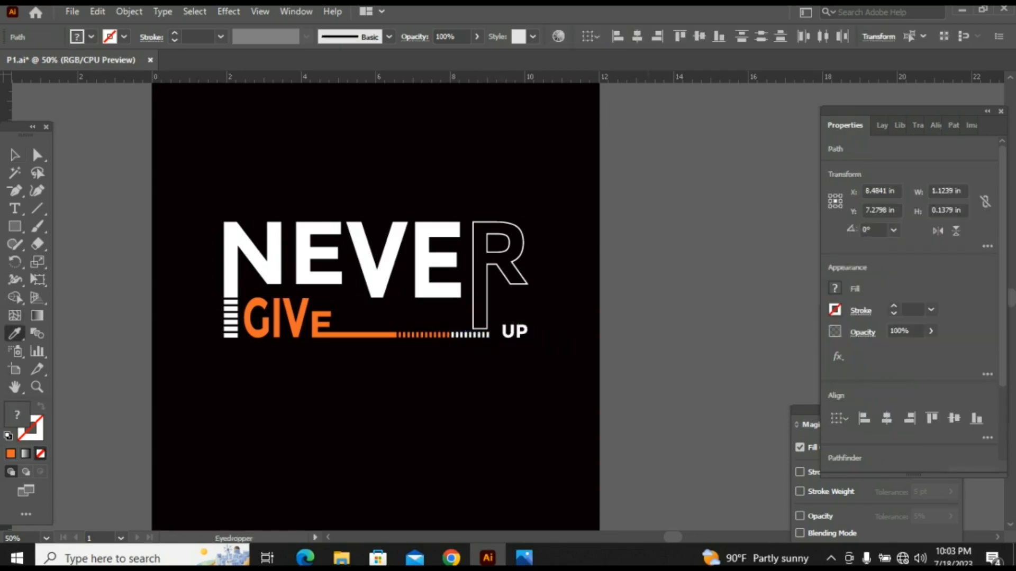
pyautogui.click(298, 329)
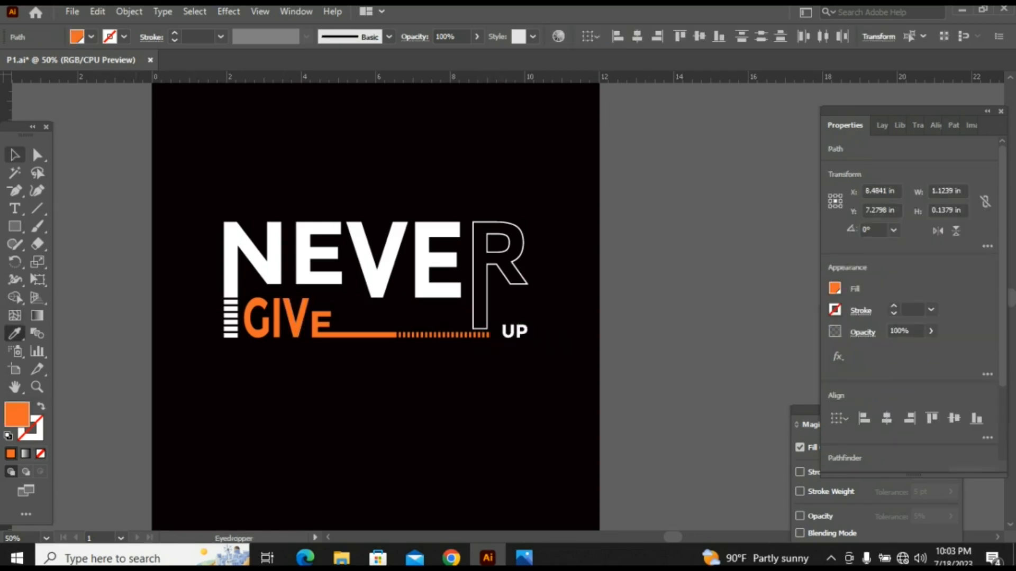
pyautogui.click(15, 155)
pyautogui.click(106, 223)
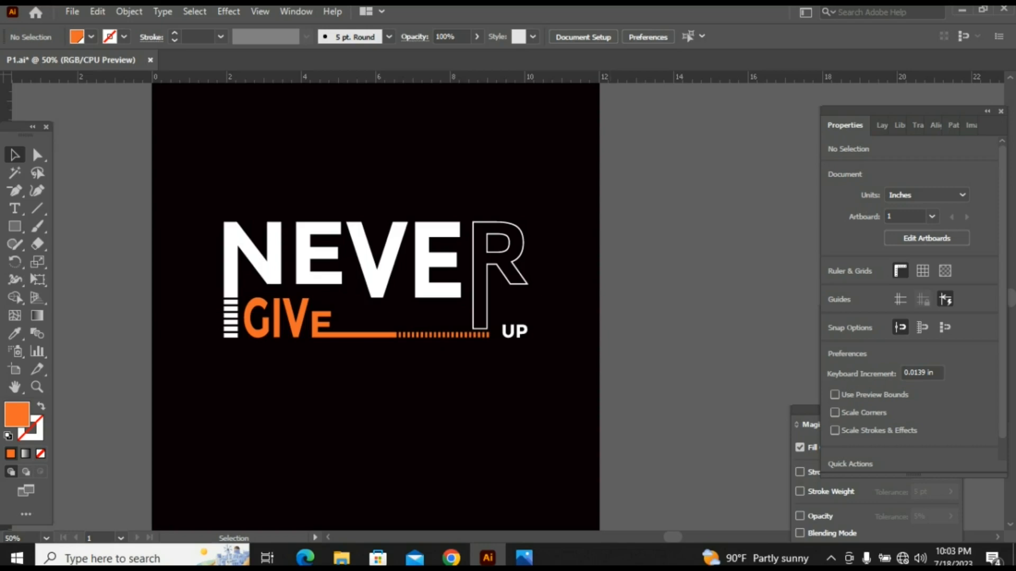
# Fill the word UP with a golden yellow swatch
pyautogui.click(523, 331)
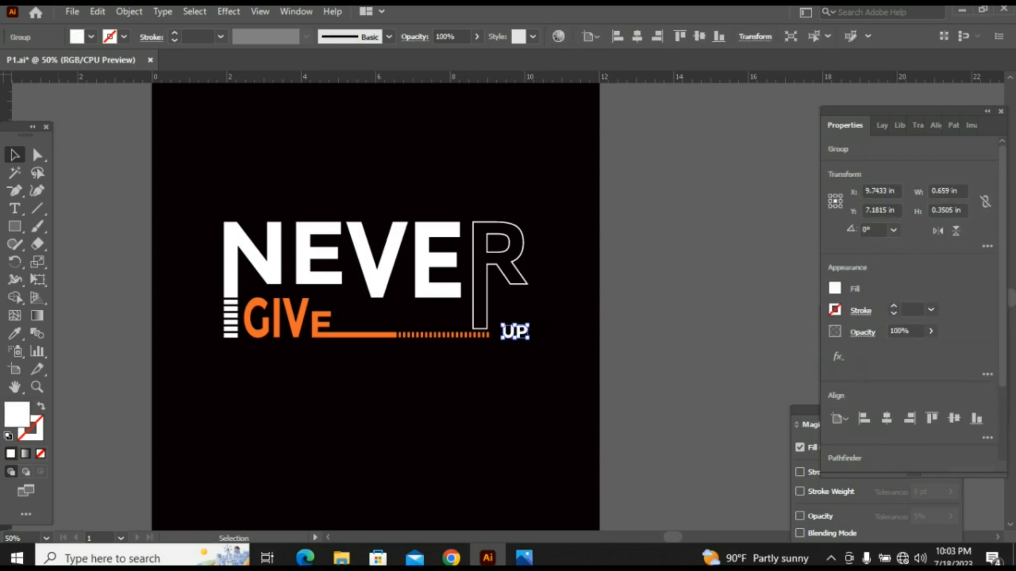
pyautogui.click(835, 310)
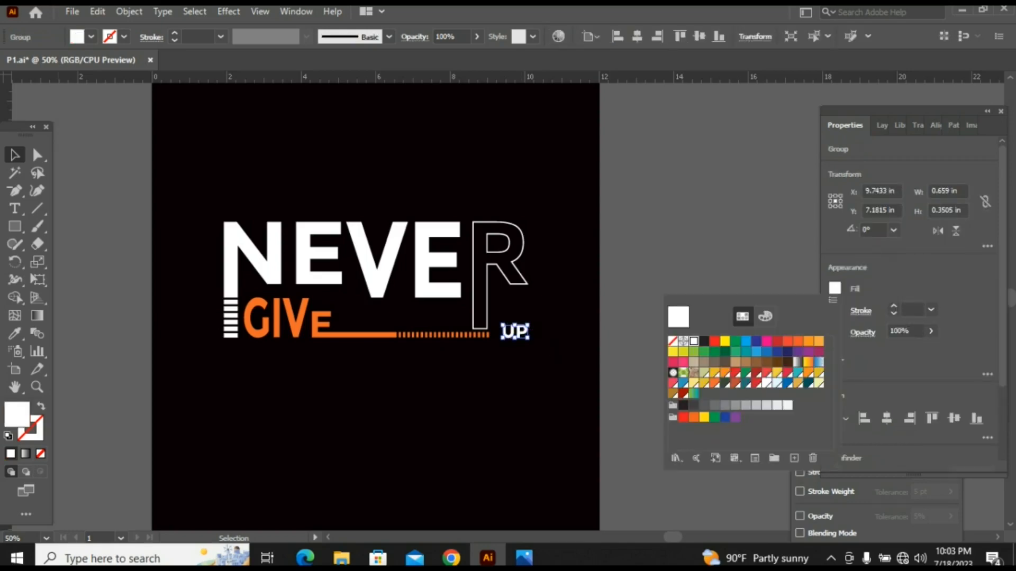
pyautogui.click(704, 383)
pyautogui.click(377, 275)
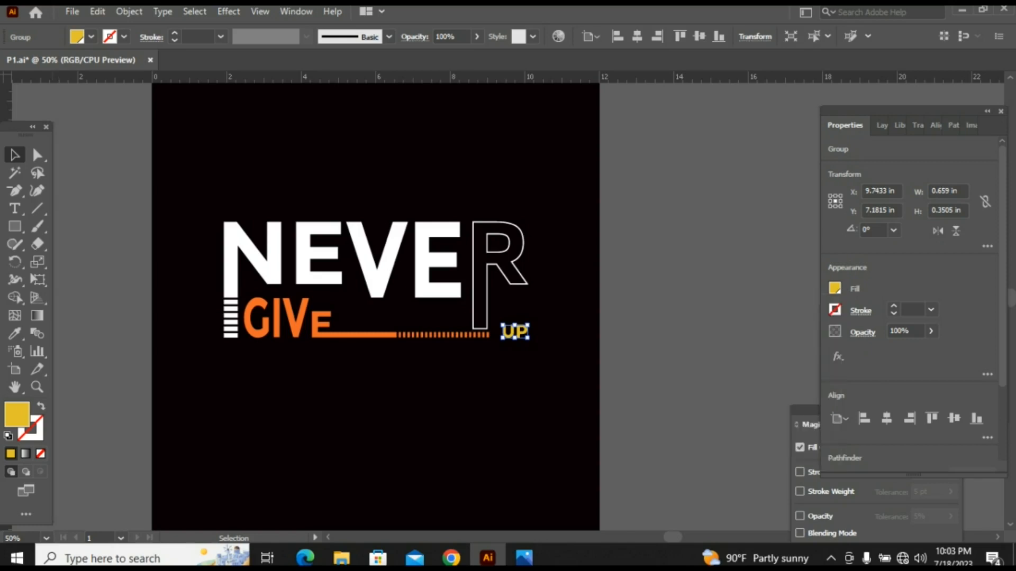
# Colour the V and second E of NEVER golden yellow by sampling the word UP with the Eyedropper
pyautogui.click(377, 275)
pyautogui.click(370, 190)
pyautogui.moveTo(370, 190); pyautogui.dragTo(446, 294)
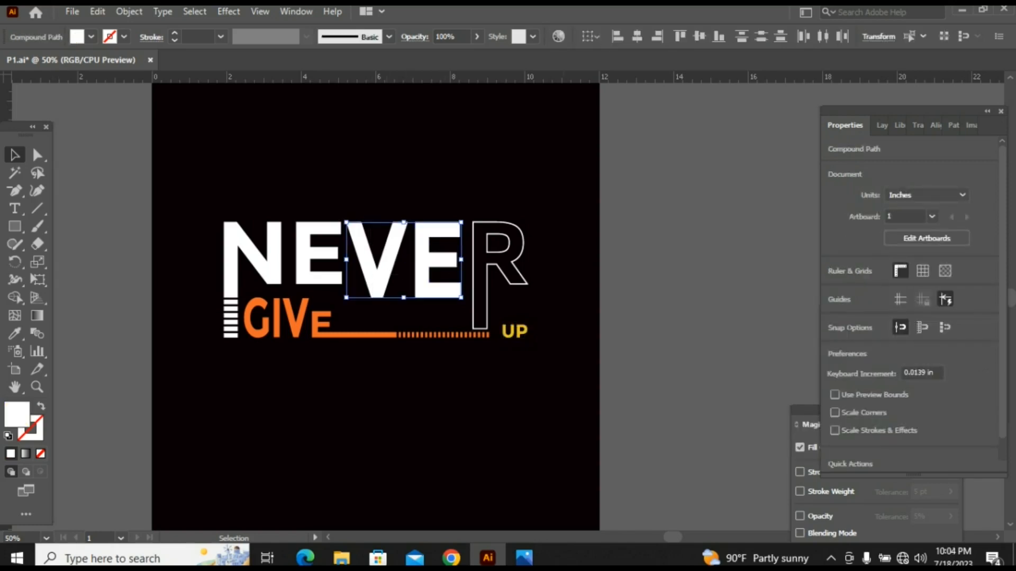
pyautogui.press('i')
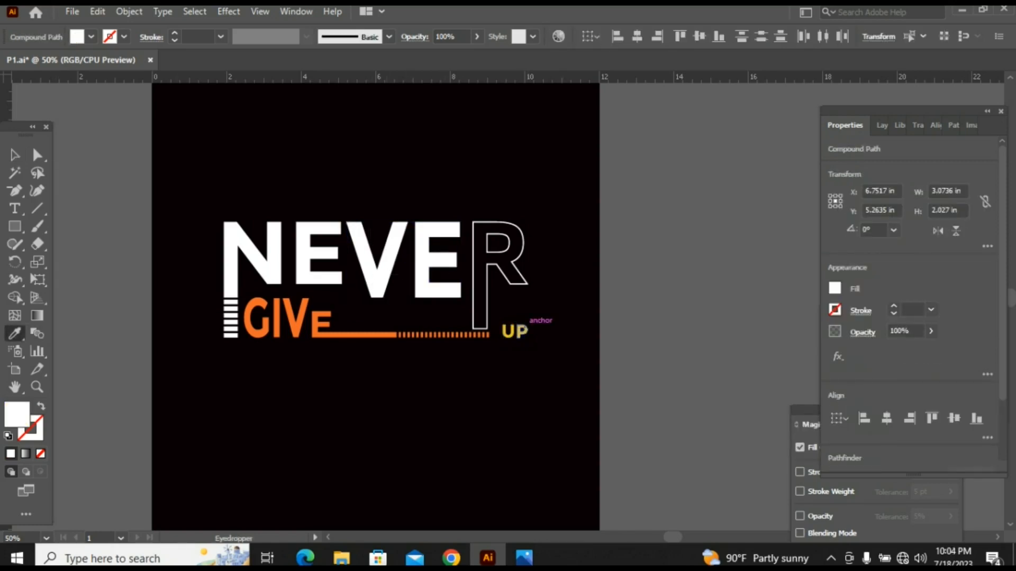
pyautogui.click(521, 331)
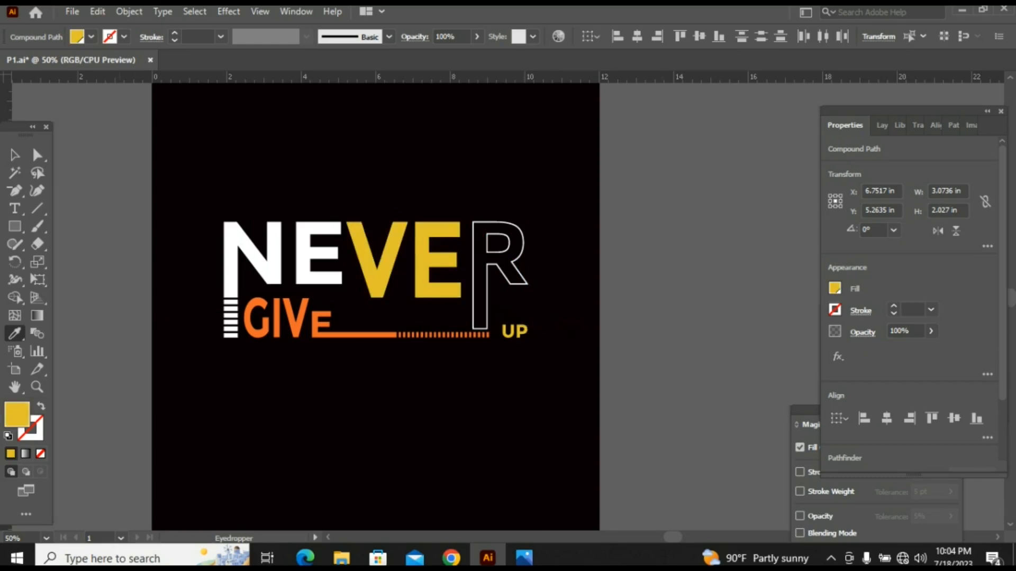
pyautogui.press('v')
# Group all the NEVER GIVE UP lettering and centre it vertically on the artboard
pyautogui.hotkey('ctrl', '-')
pyautogui.moveTo(351, 246); pyautogui.dragTo(555, 378)
pyautogui.hotkey('ctrl', 'g')
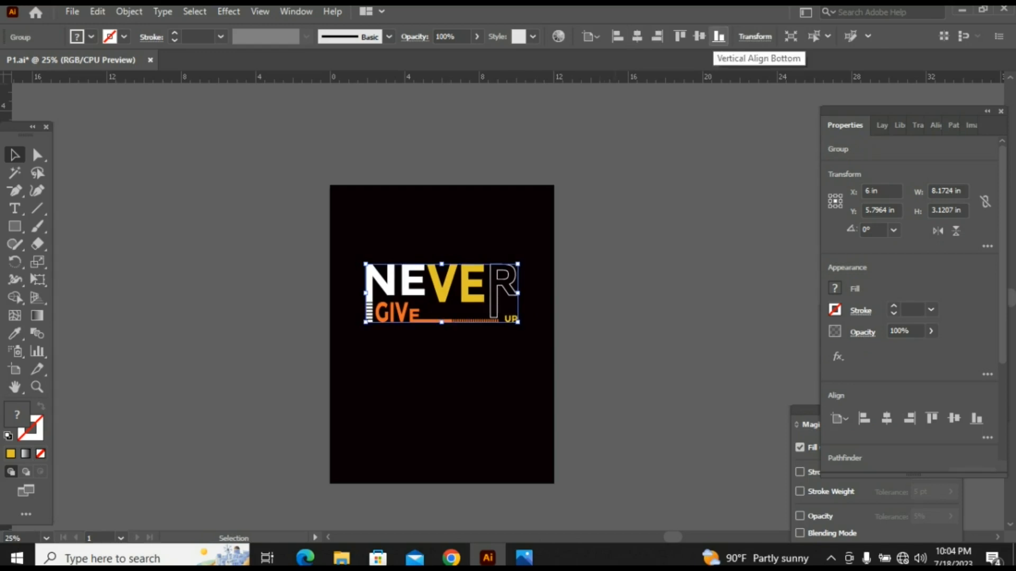
pyautogui.click(698, 36)
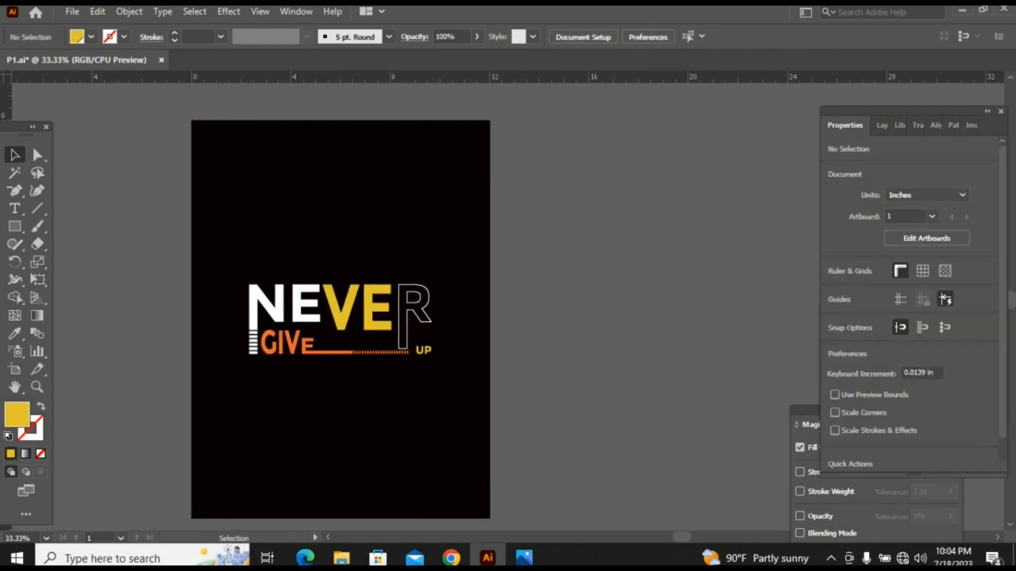